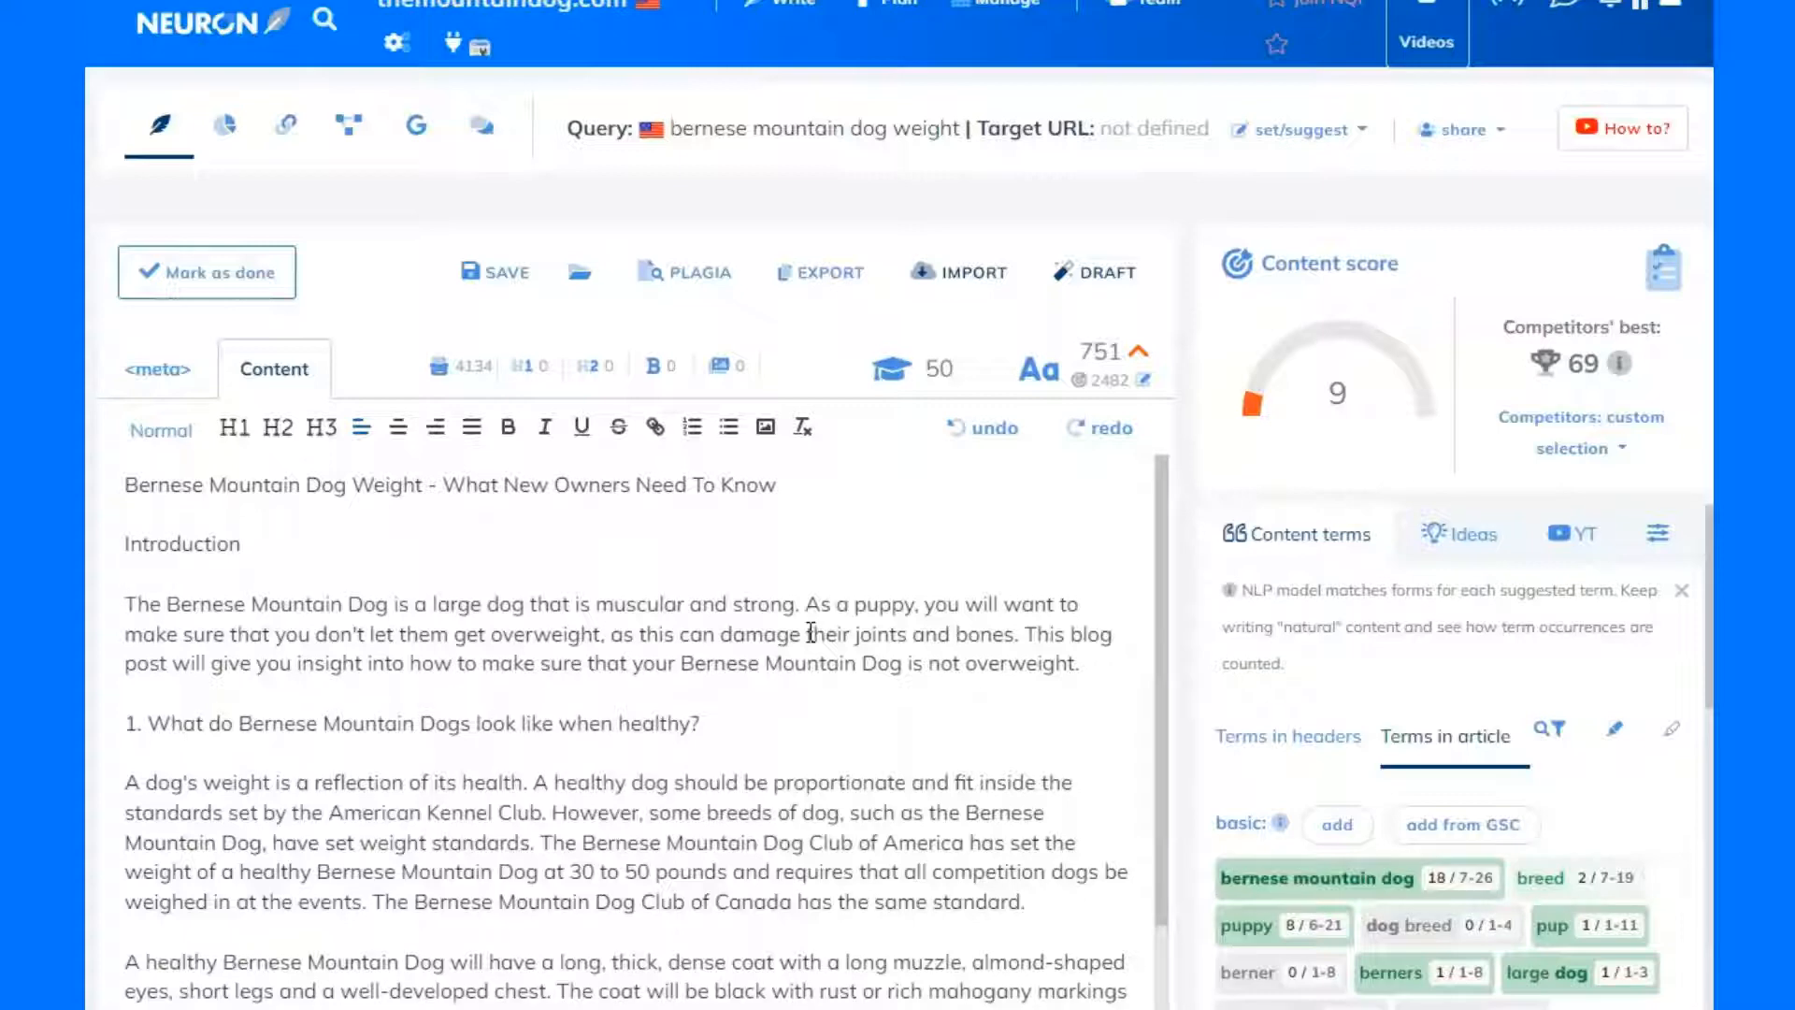
# - Read through the article draft and review the detailed breakdown of its overall content score
pyautogui.moveTo(1162, 679); pyautogui.dragTo(1169, 870)
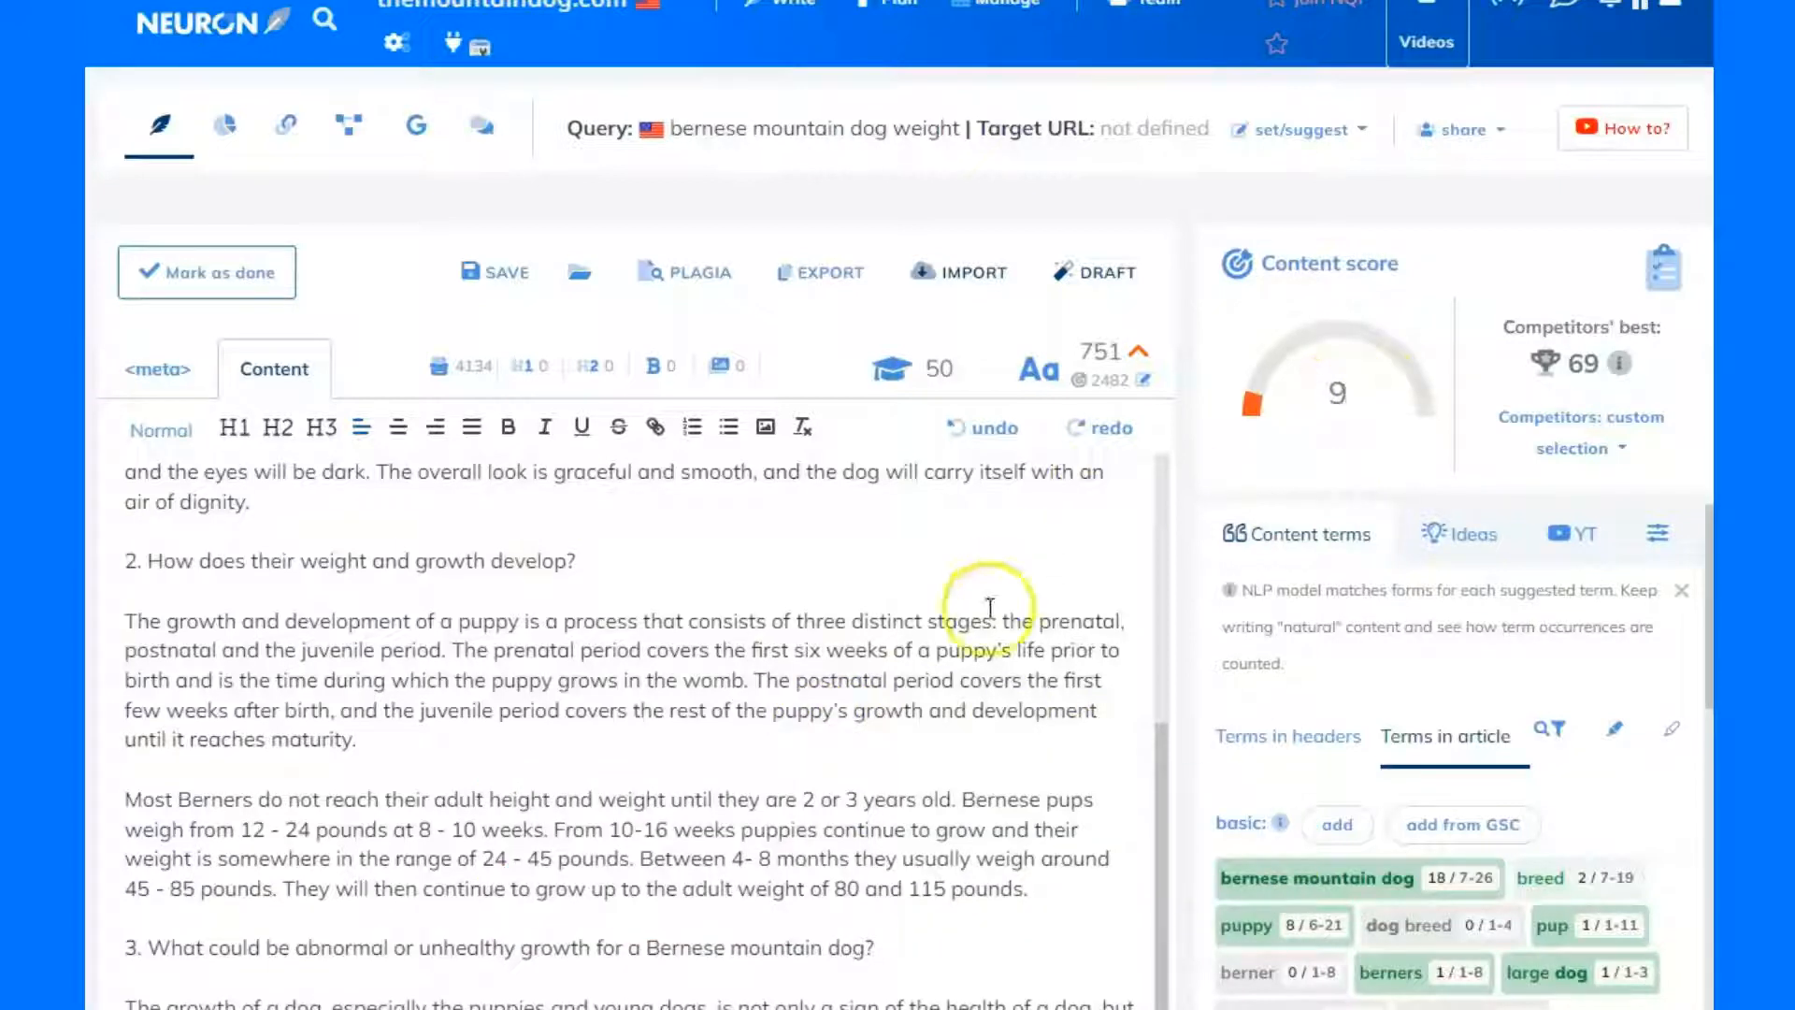
pyautogui.click(1662, 291)
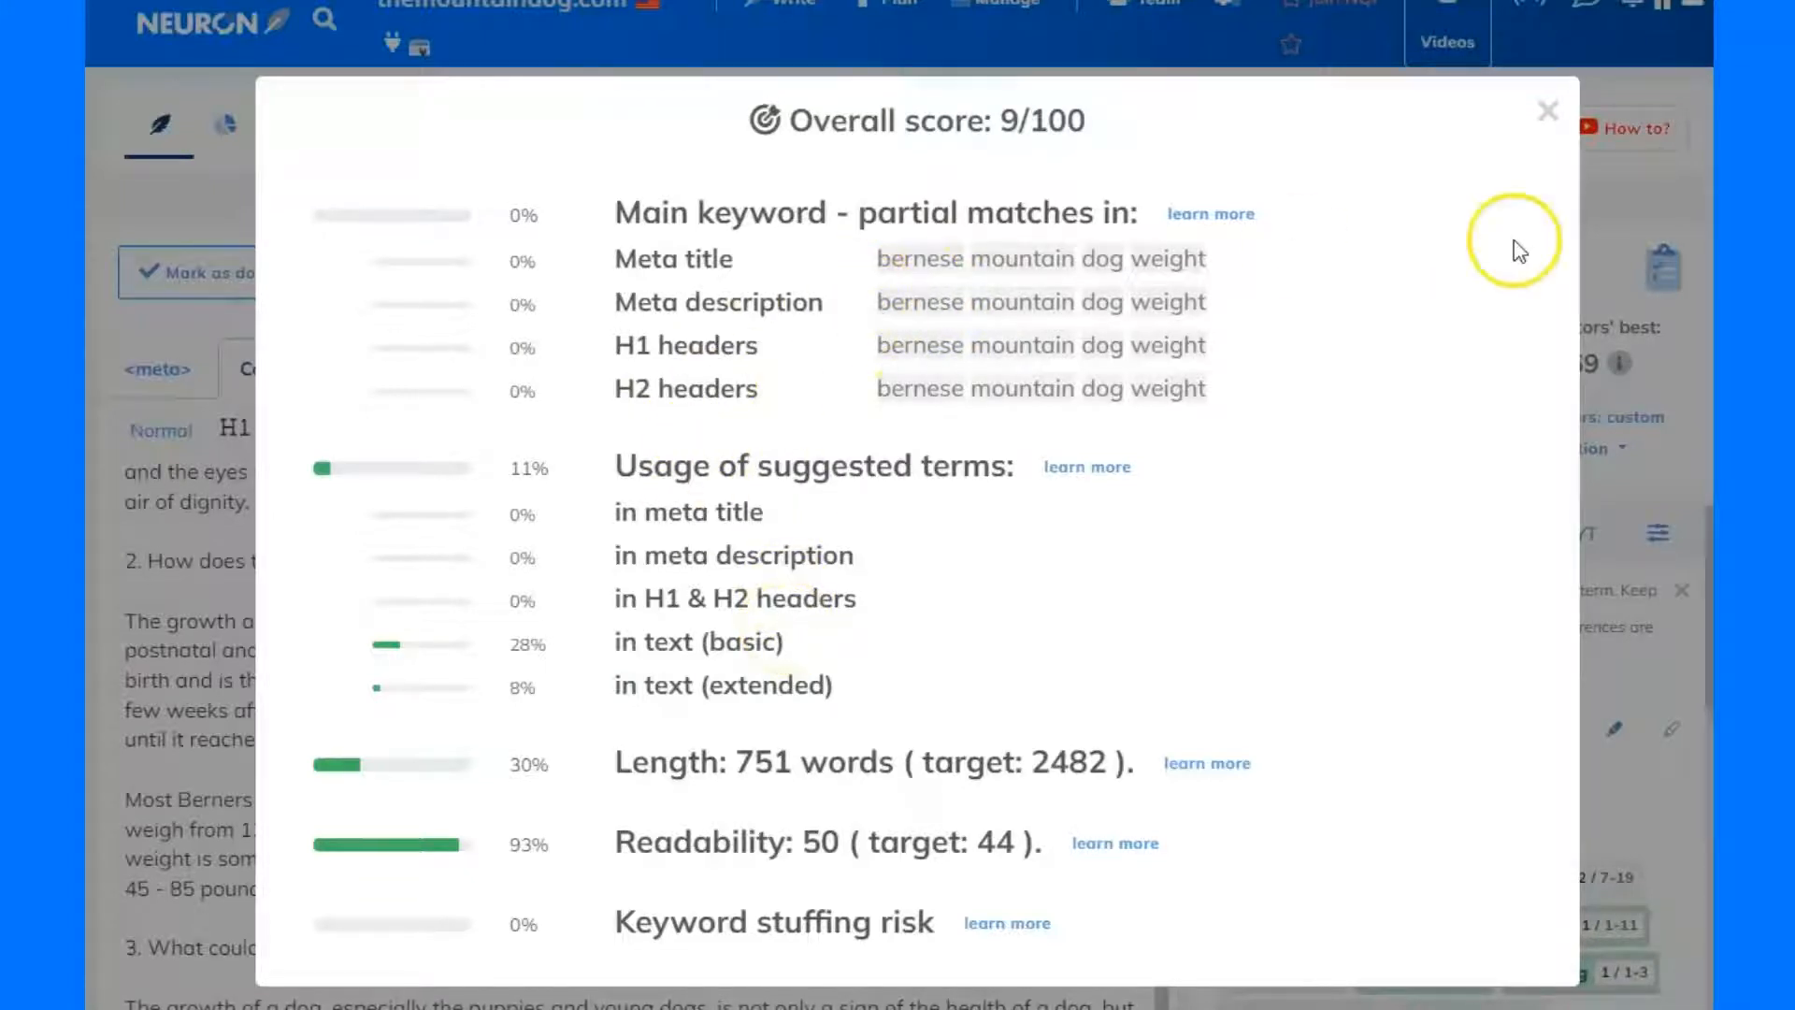
pyautogui.click(1563, 127)
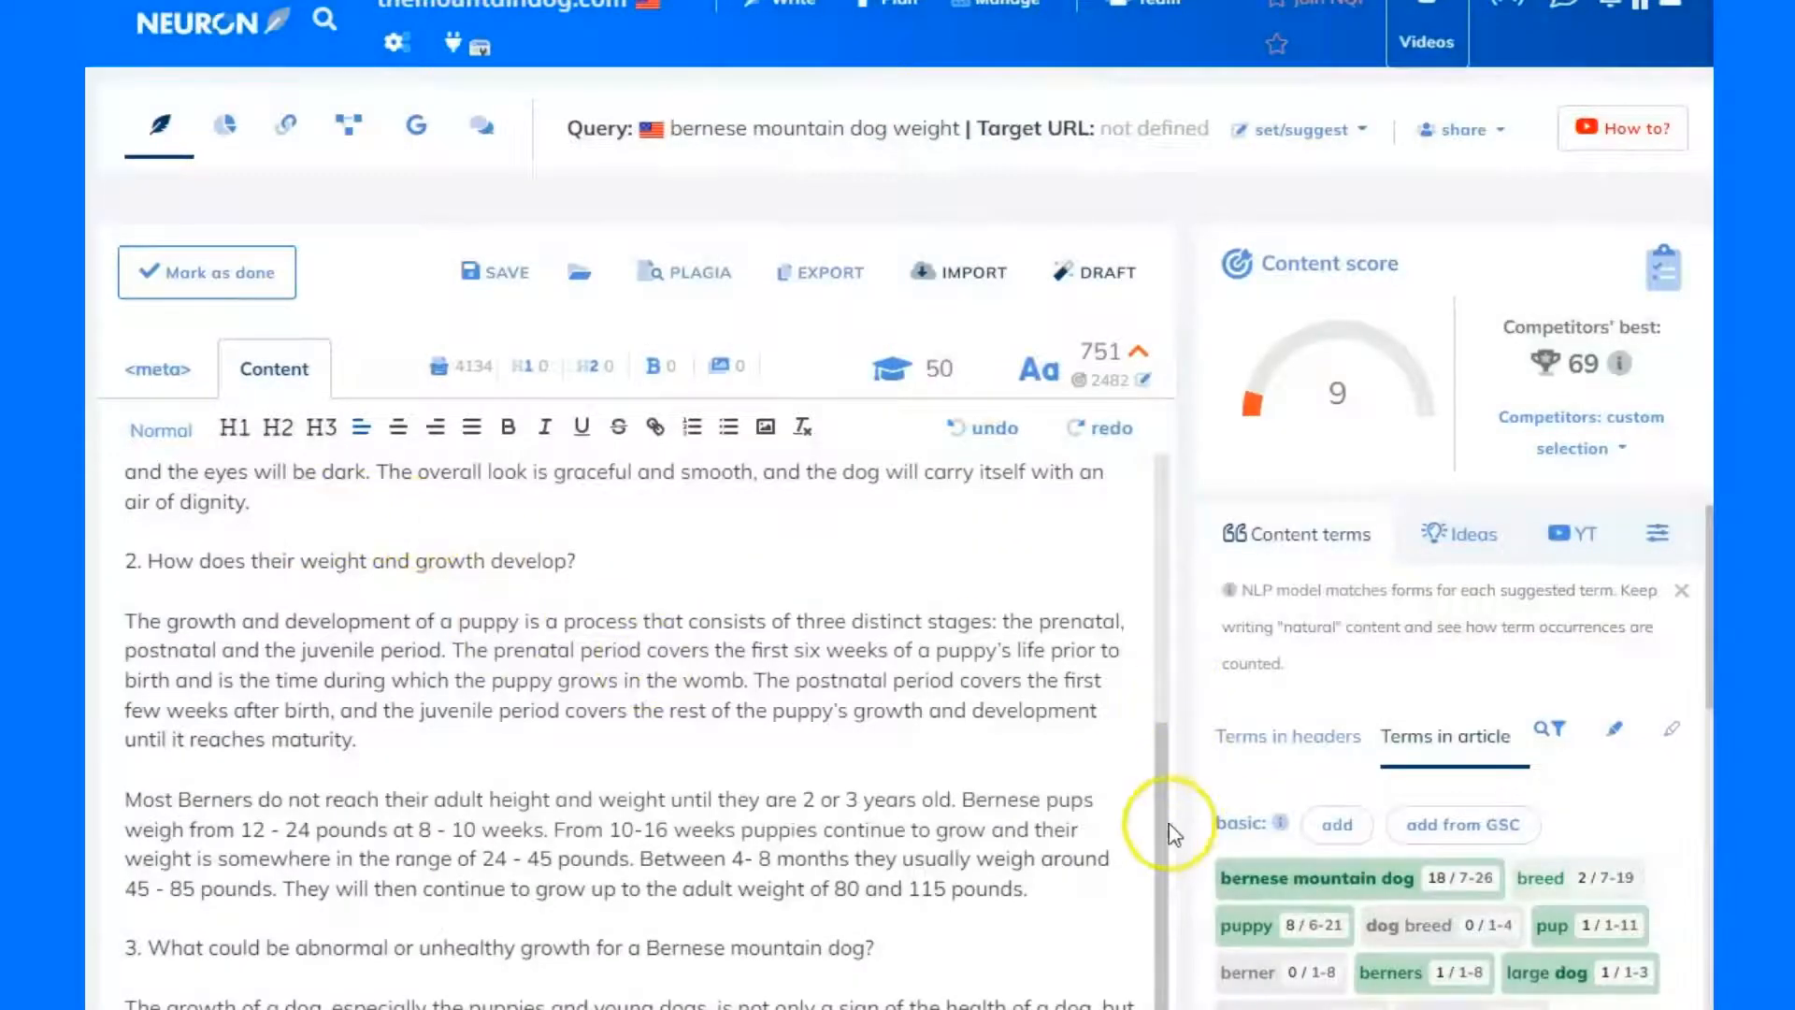
pyautogui.moveTo(1164, 842); pyautogui.dragTo(1099, 539)
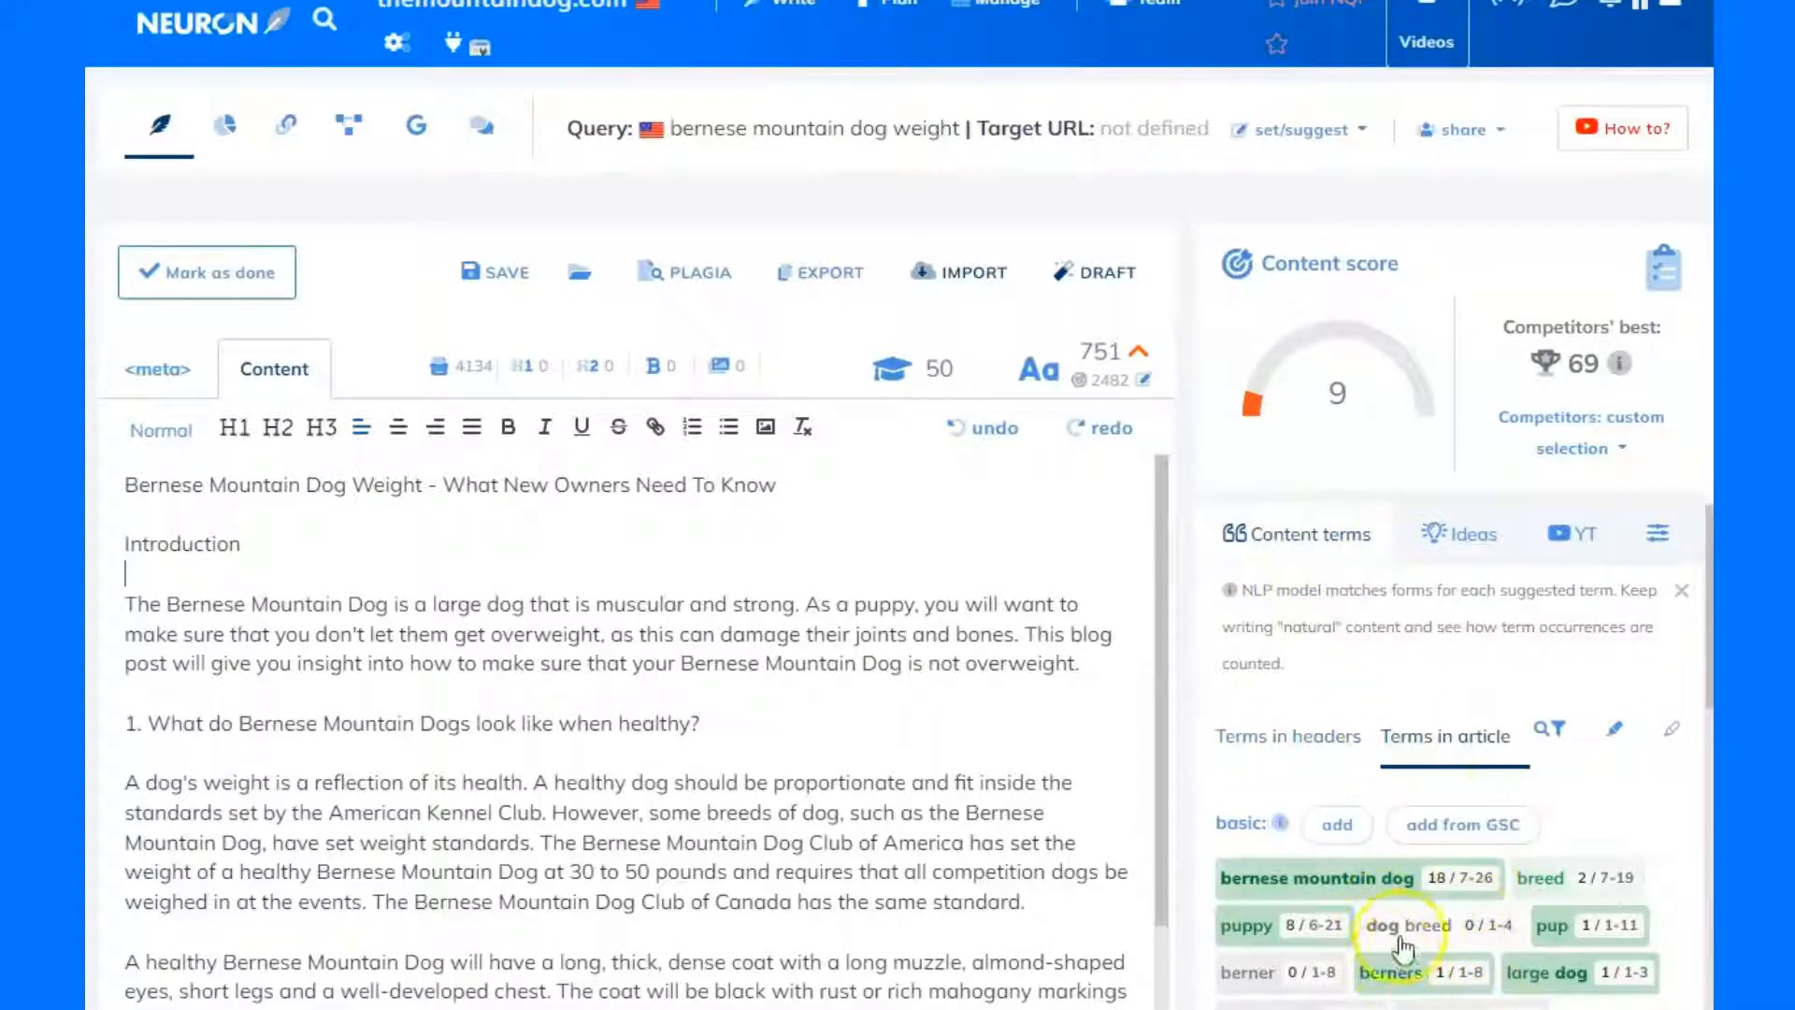
# - Show the suggested terms for headers and format the article title "Bernese Mountain Dog Weight - What New Owners Need To Know" as an H1 heading
pyautogui.click(1302, 739)
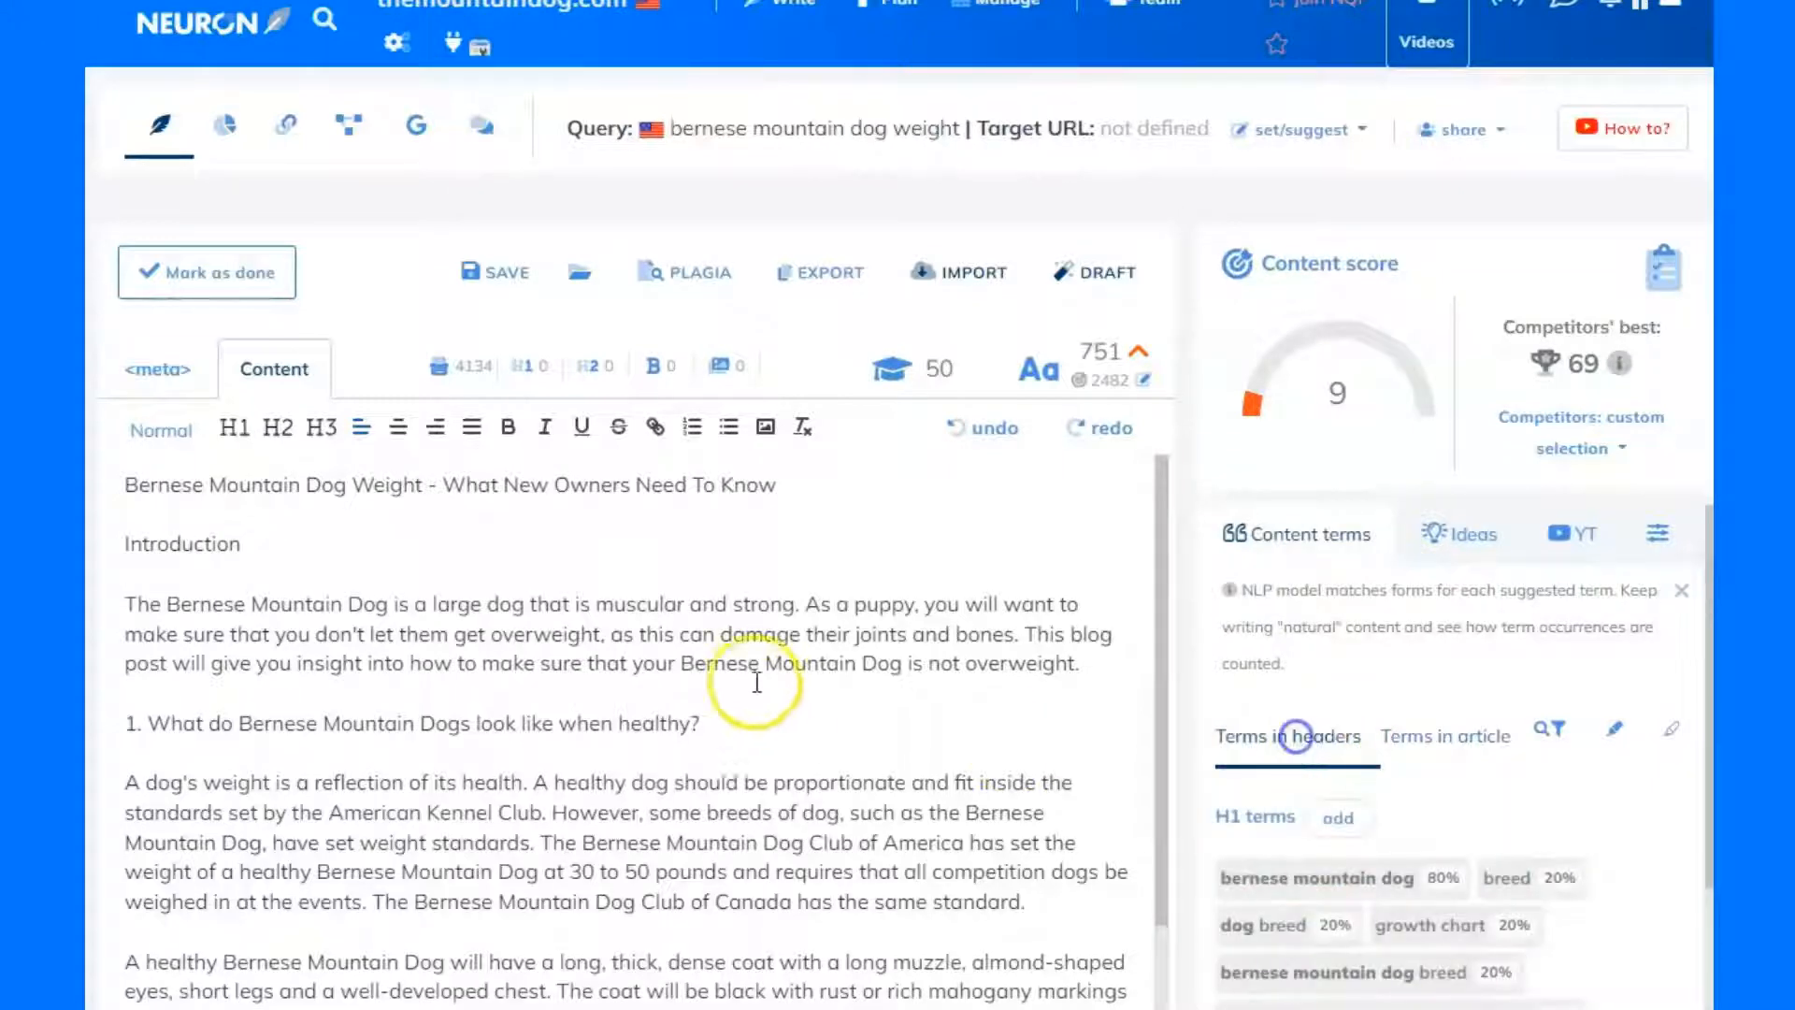
pyautogui.click(1461, 559)
pyautogui.scroll(-2, 1459, 804)
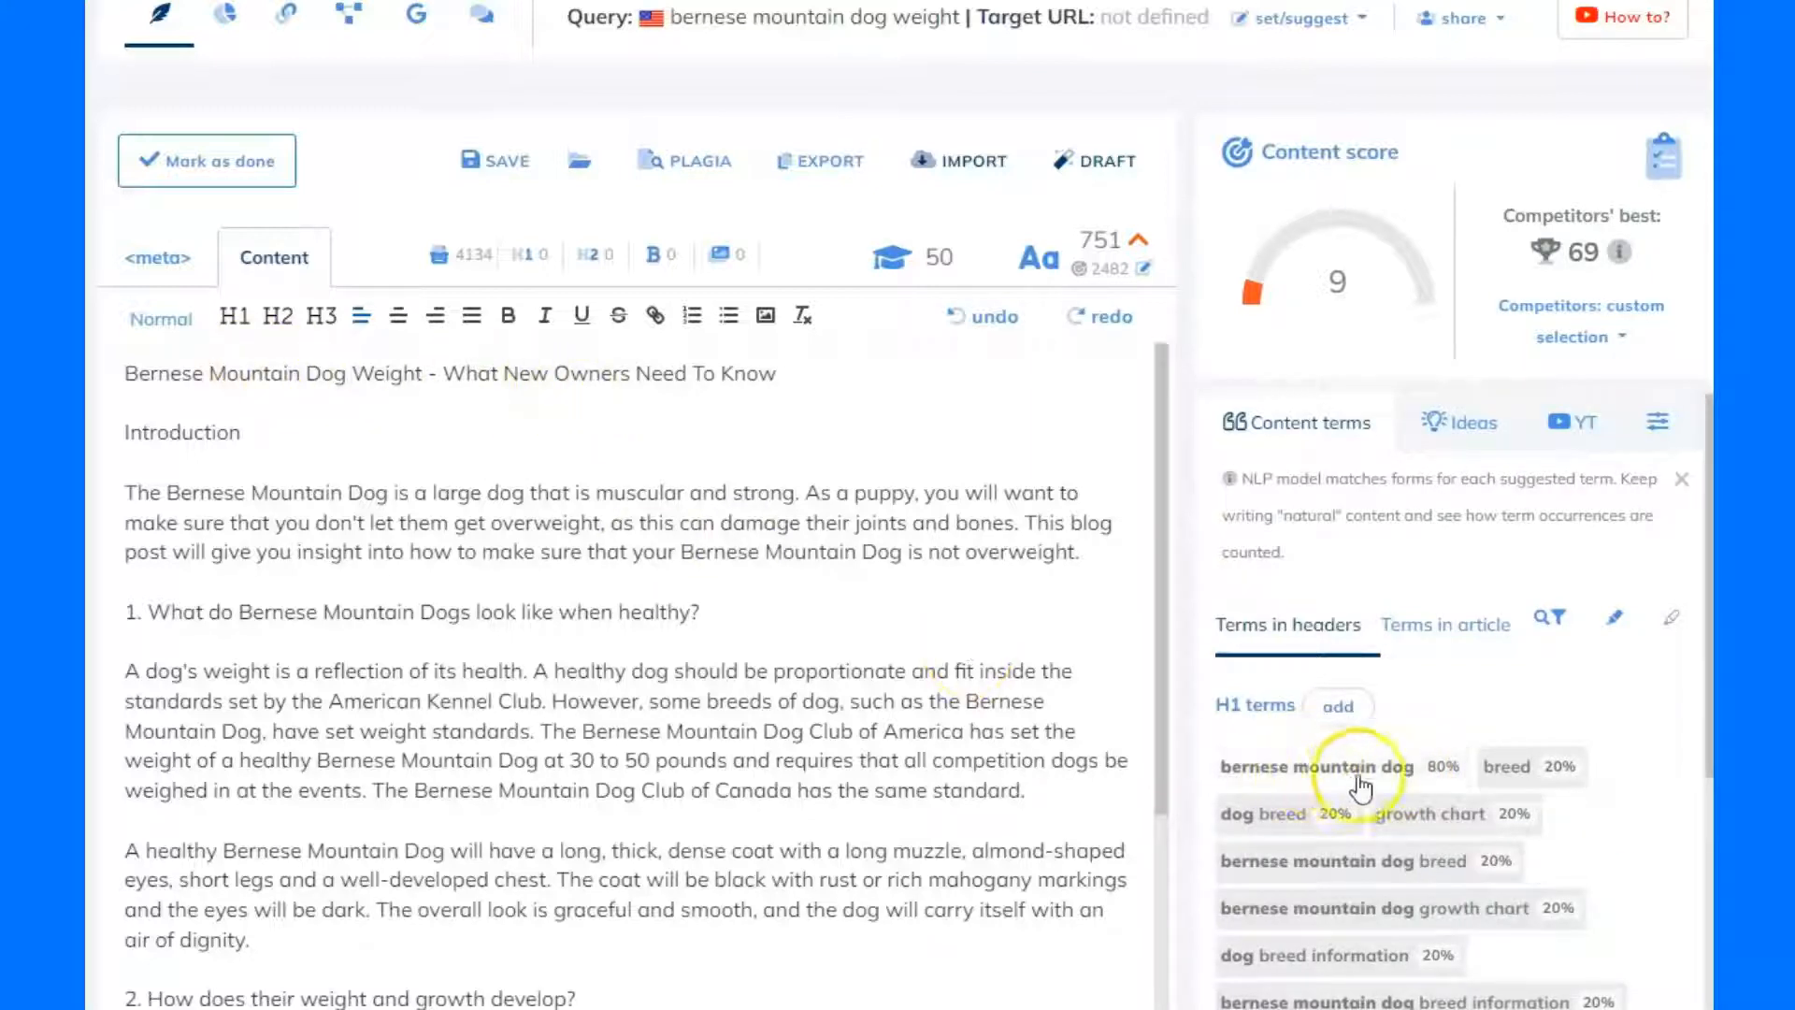
pyautogui.moveTo(784, 369); pyautogui.dragTo(100, 364)
pyautogui.click(233, 315)
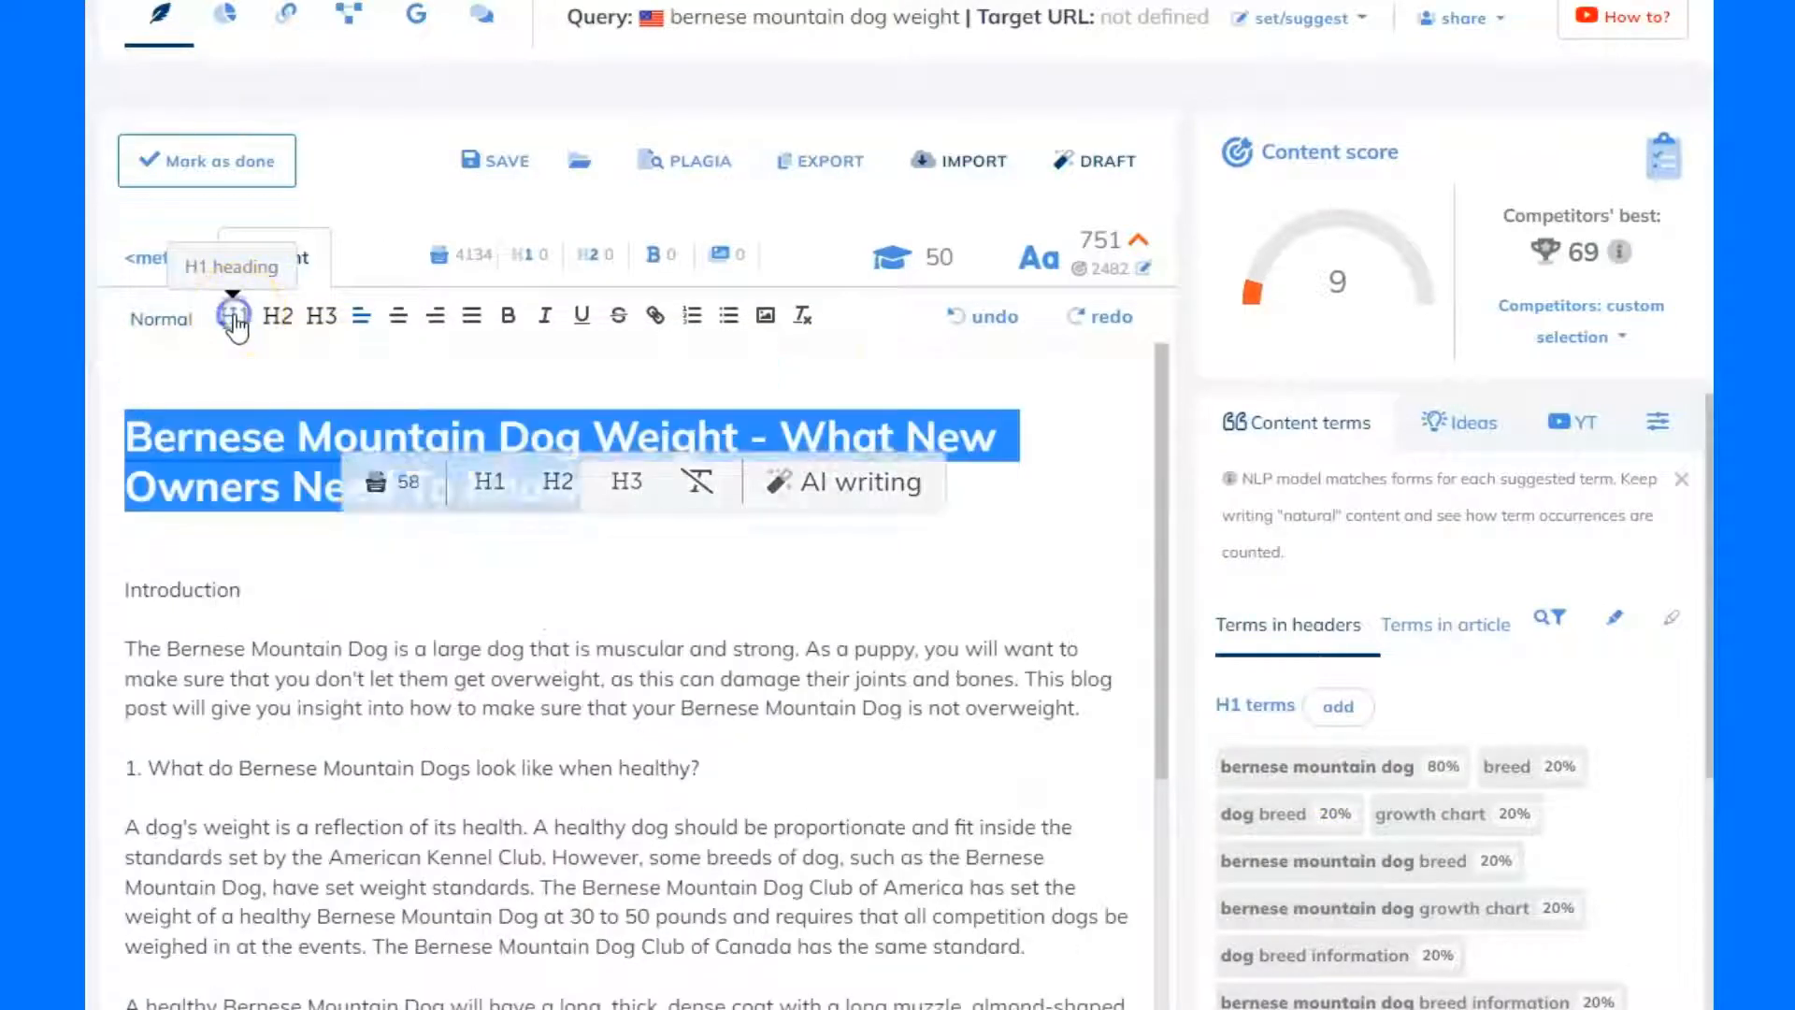
pyautogui.click(382, 650)
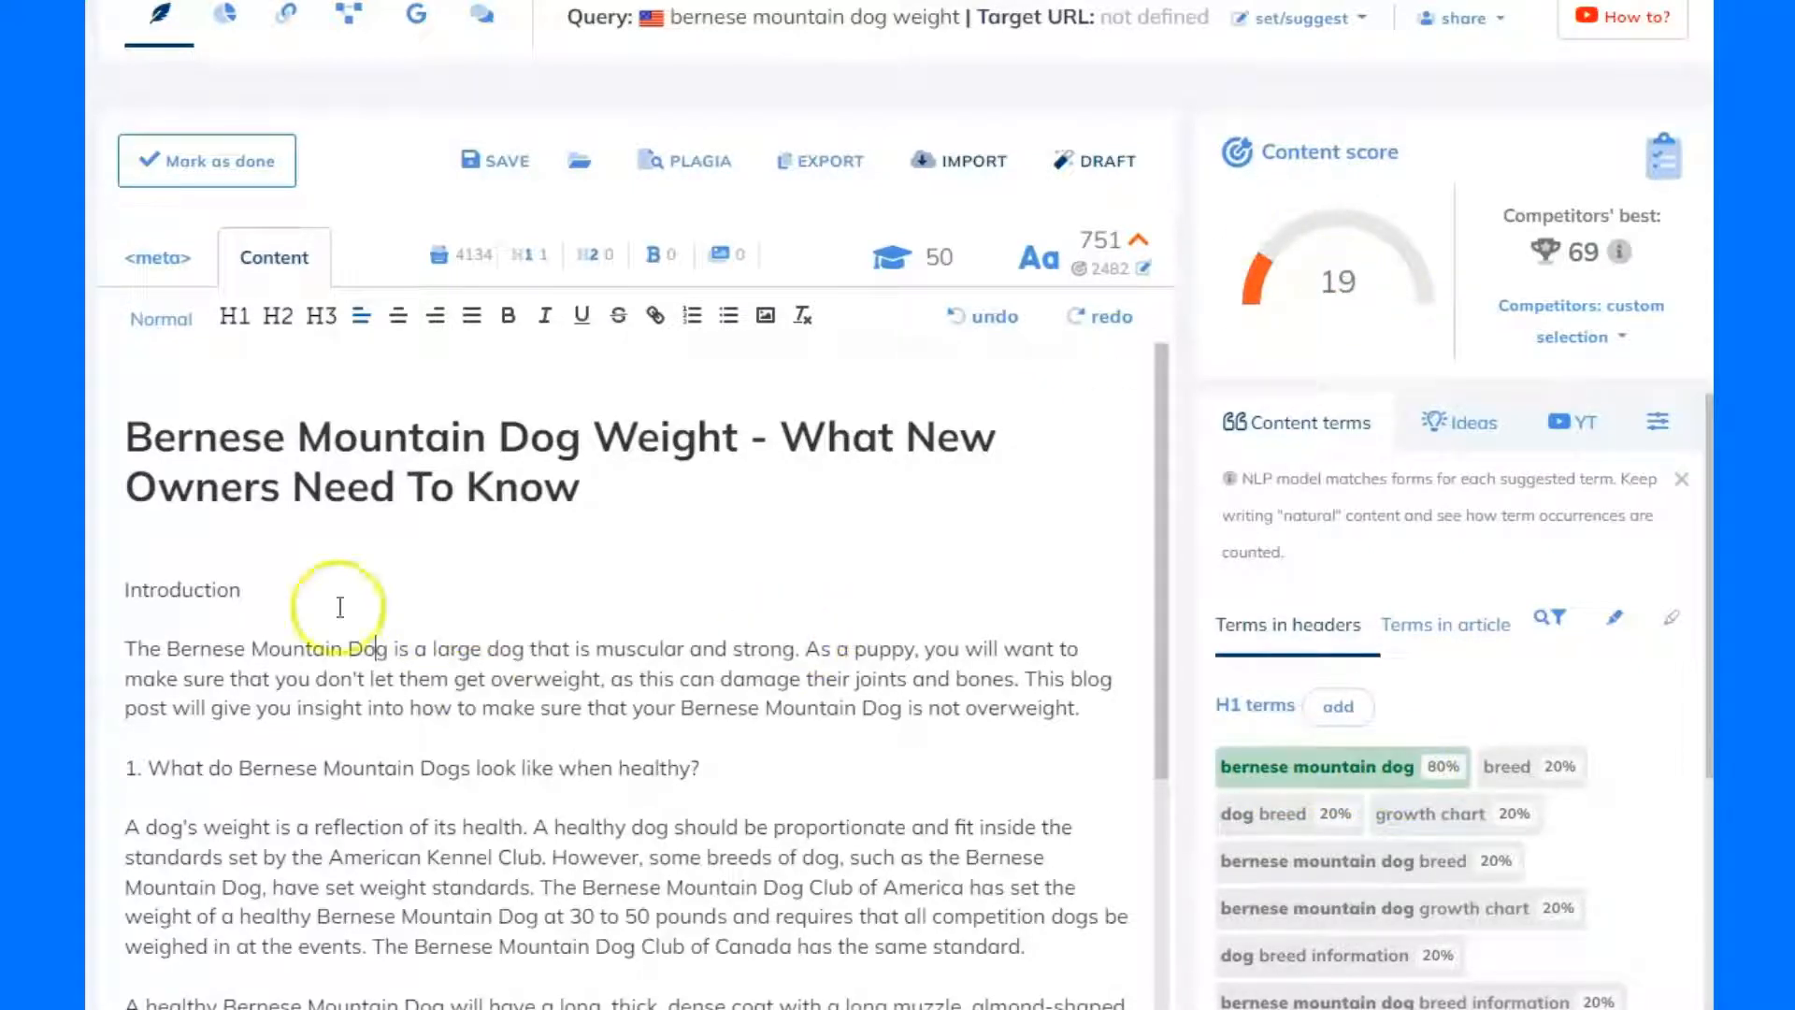
# - Format "Introduction" and the section 1 question "What do Bernese Mountain Dogs look like when healthy?" as H2 headings
pyautogui.click(192, 589)
pyautogui.doubleClick(193, 589)
pyautogui.click(278, 315)
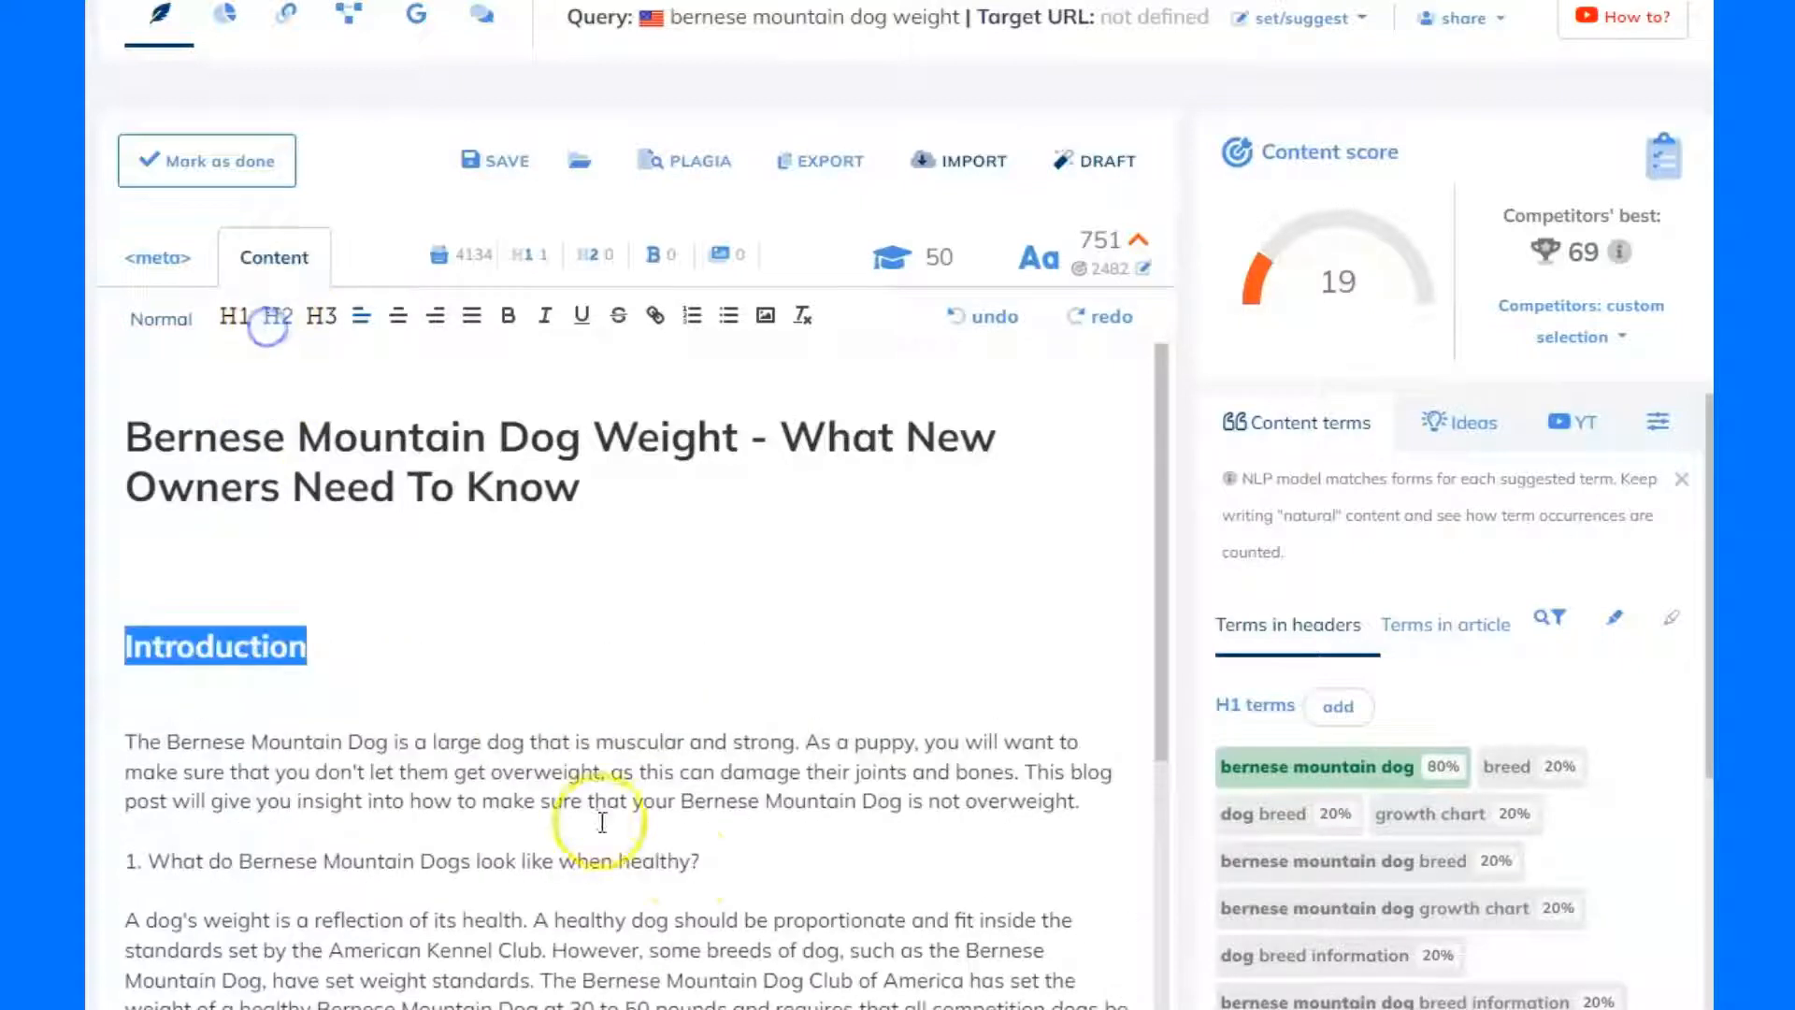
pyautogui.moveTo(728, 864); pyautogui.dragTo(122, 862)
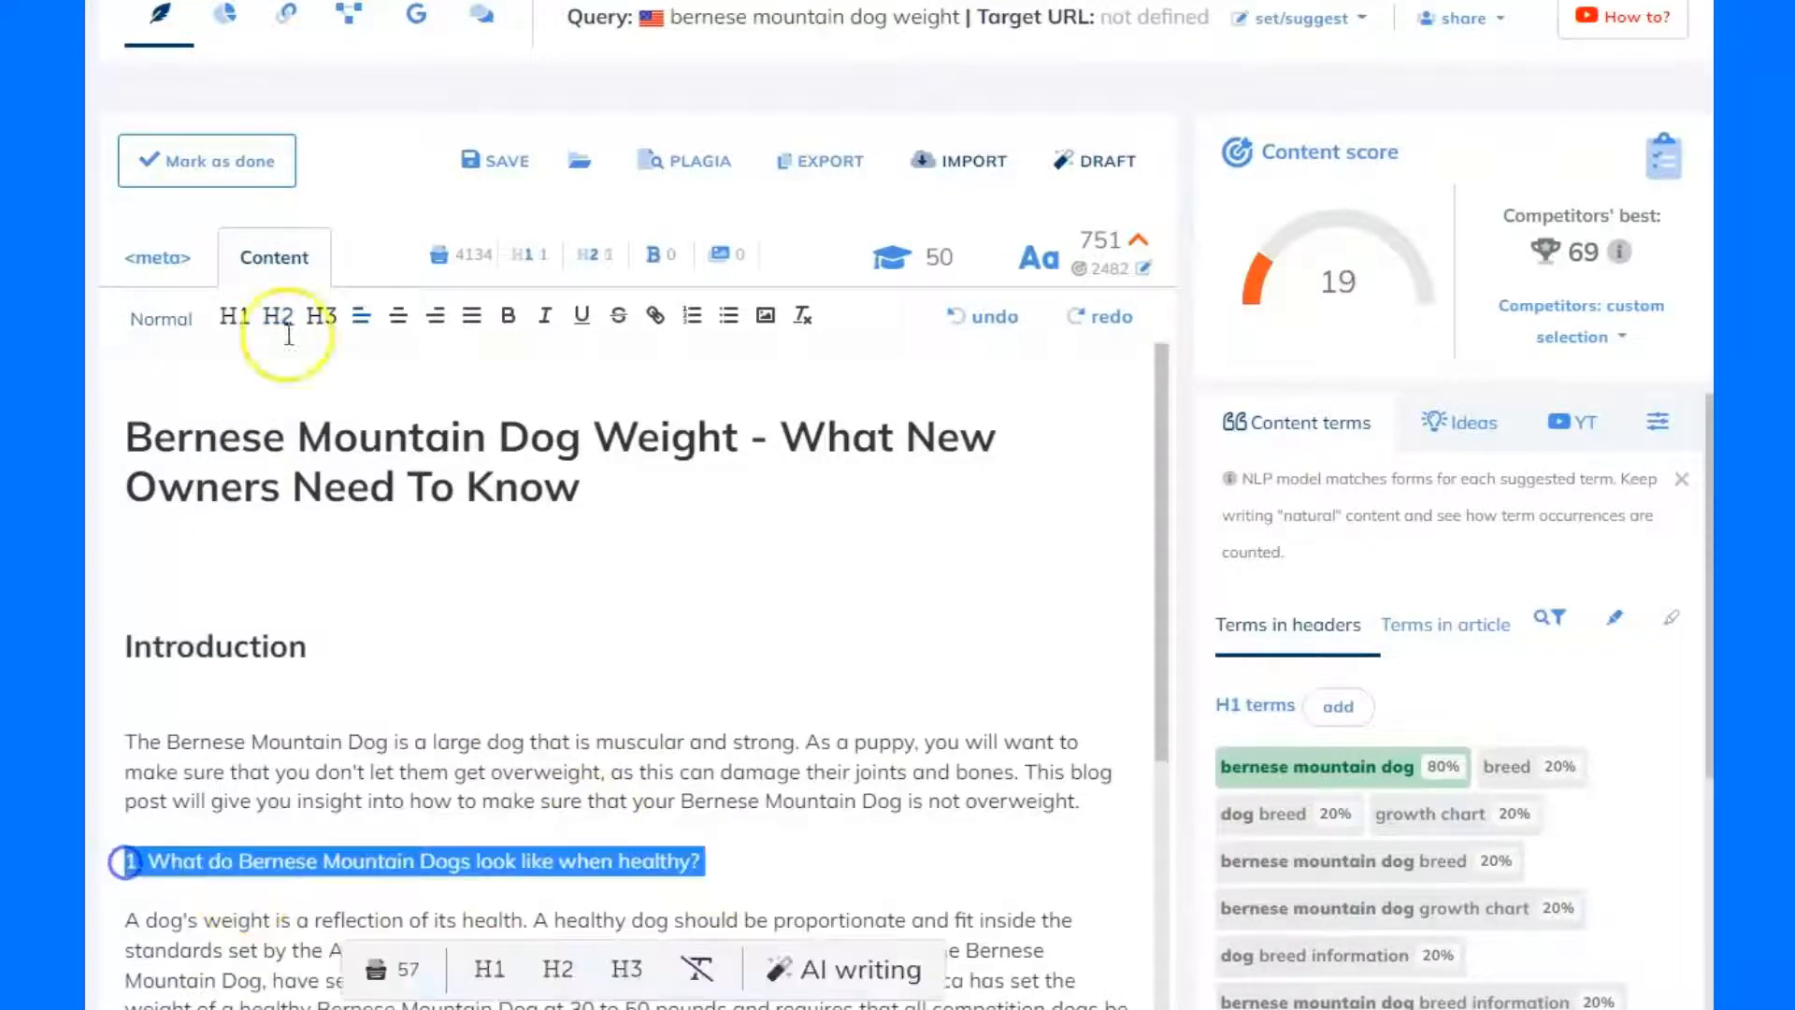
pyautogui.click(274, 308)
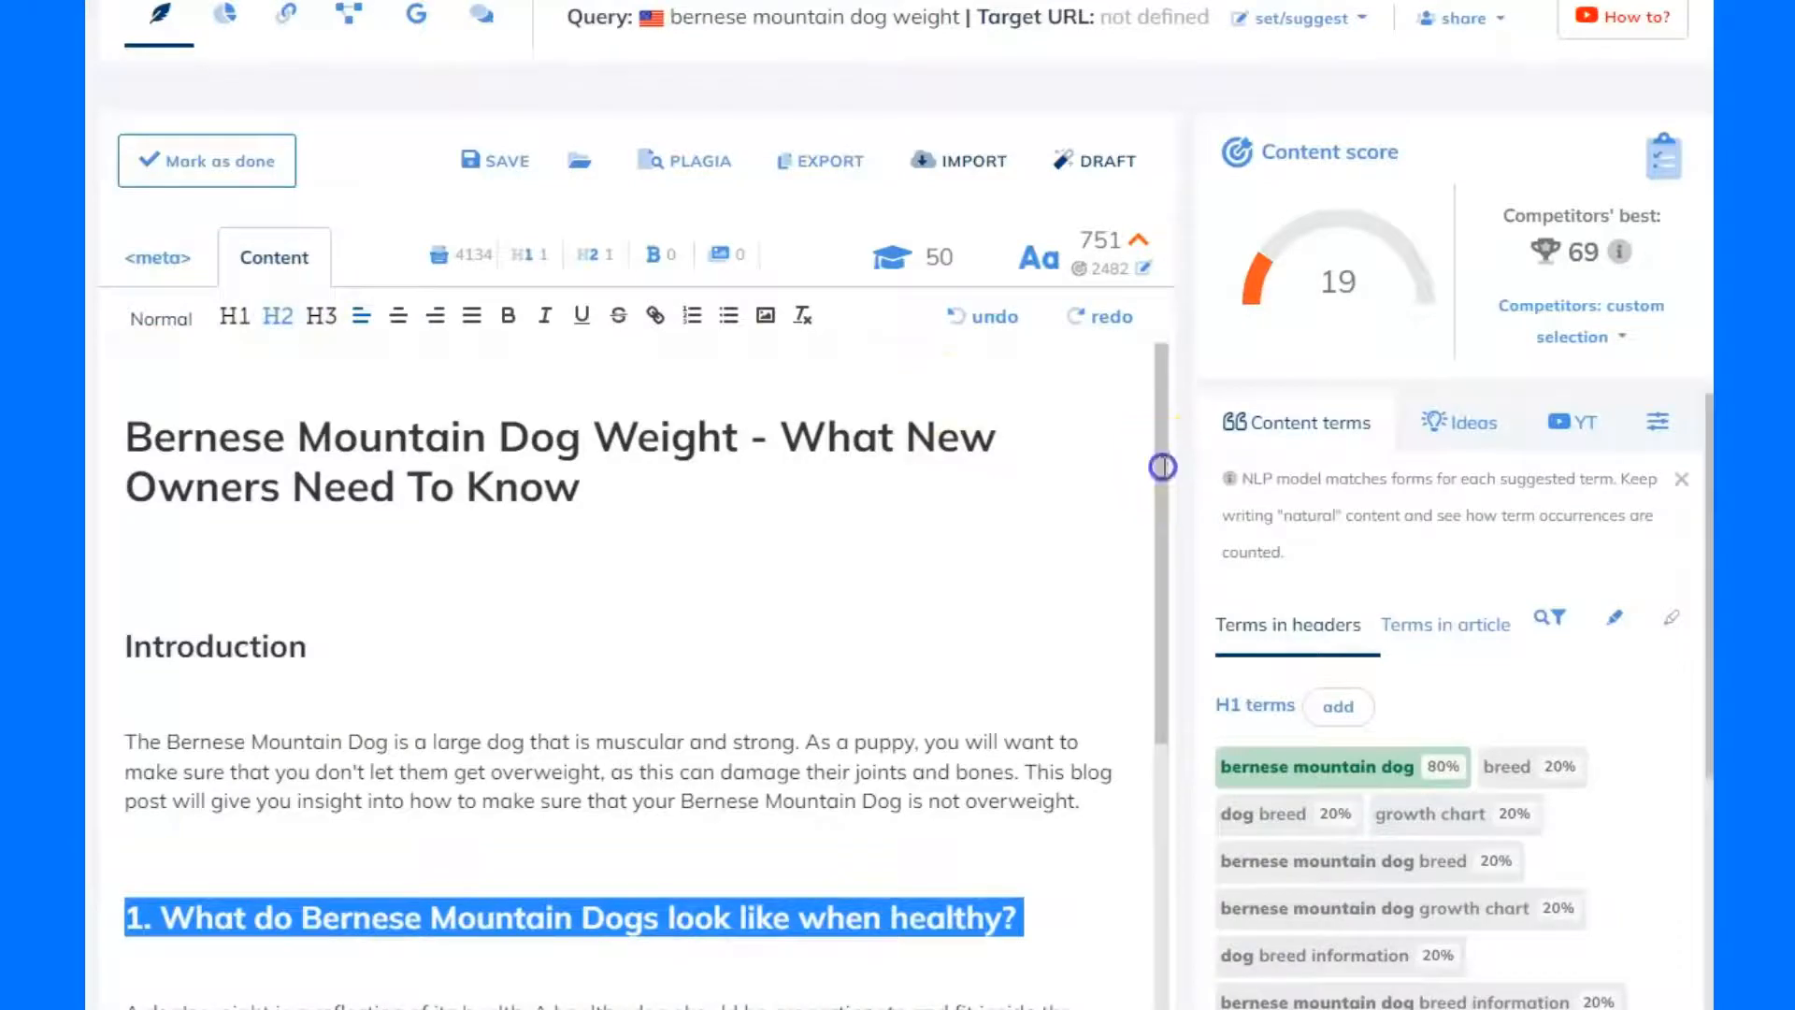
# - Format the section 2 question about weight and growth and the section 3 question about abnormal growth as H2 headings
pyautogui.moveTo(1162, 464); pyautogui.dragTo(1203, 630)
pyautogui.scroll(-3, 601, 649)
pyautogui.moveTo(580, 656); pyautogui.dragTo(125, 656)
pyautogui.click(274, 313)
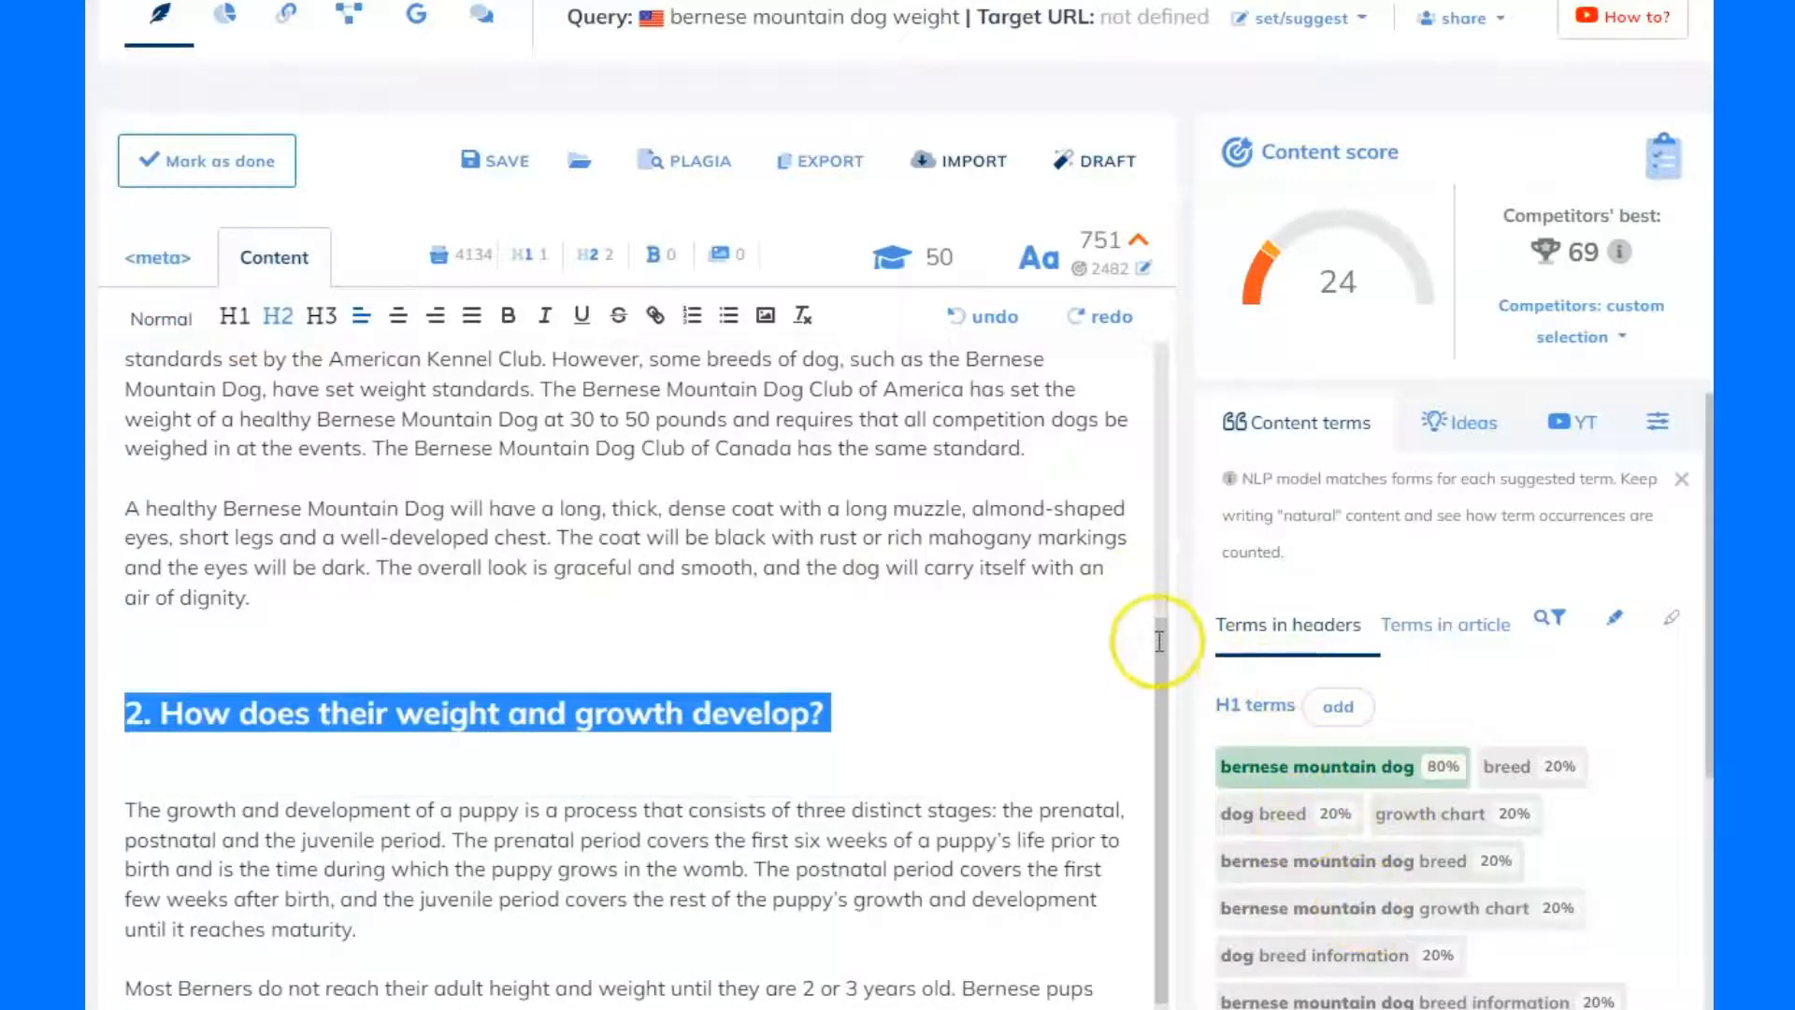
pyautogui.moveTo(1162, 641); pyautogui.dragTo(1162, 849)
pyautogui.moveTo(879, 611); pyautogui.dragTo(126, 614)
pyautogui.click(275, 315)
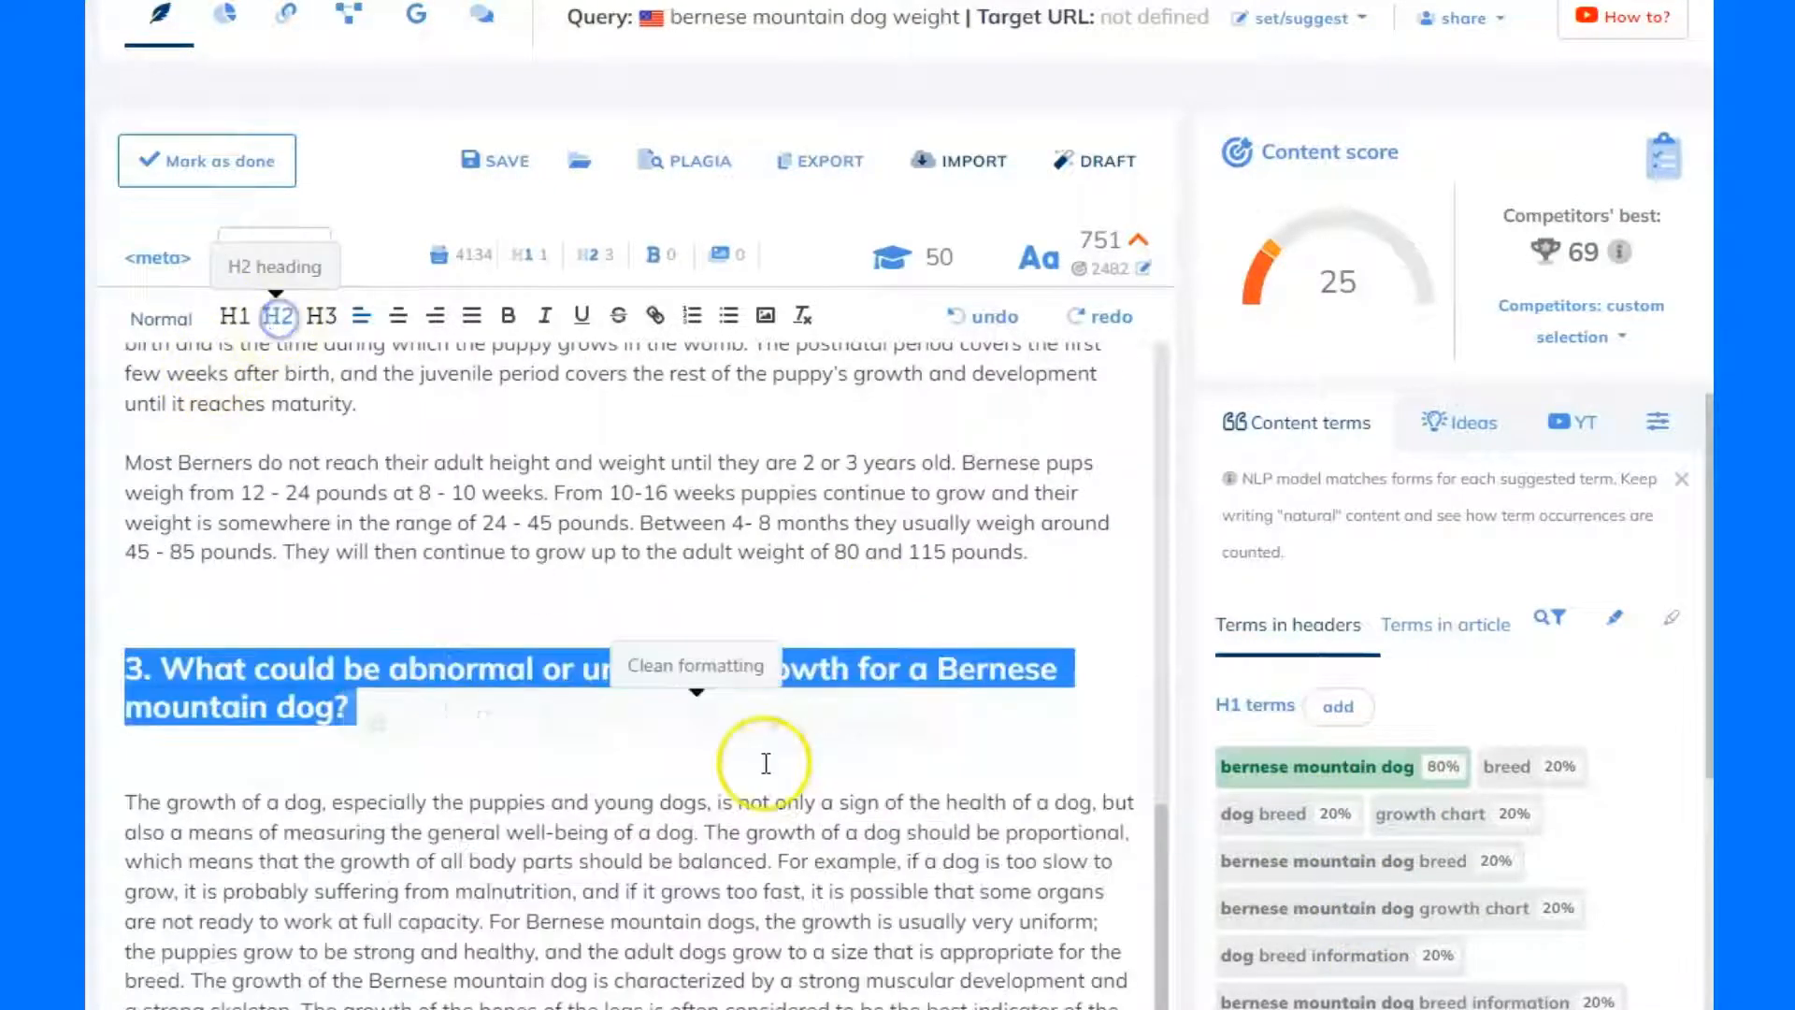
# - Format the section 4 question about feeding and the "Conclusion" line as H2 headings
pyautogui.moveTo(1164, 871); pyautogui.dragTo(1183, 987)
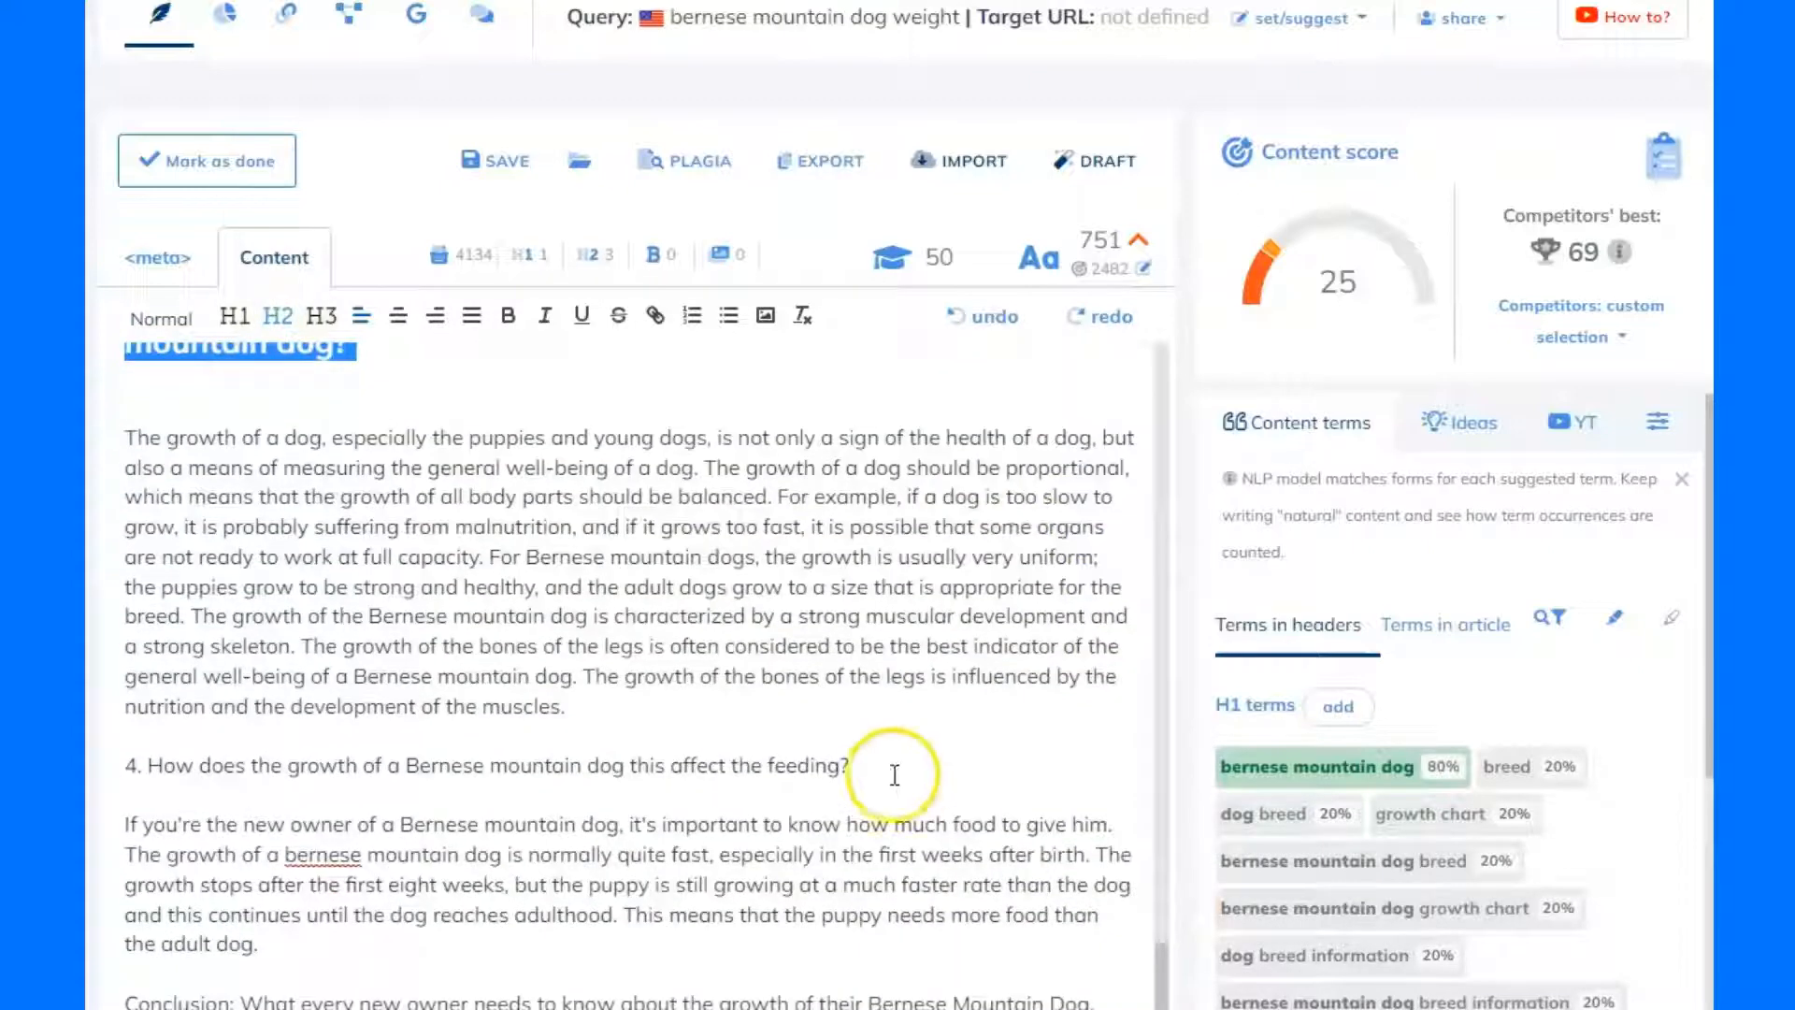
pyautogui.moveTo(888, 766); pyautogui.dragTo(128, 759)
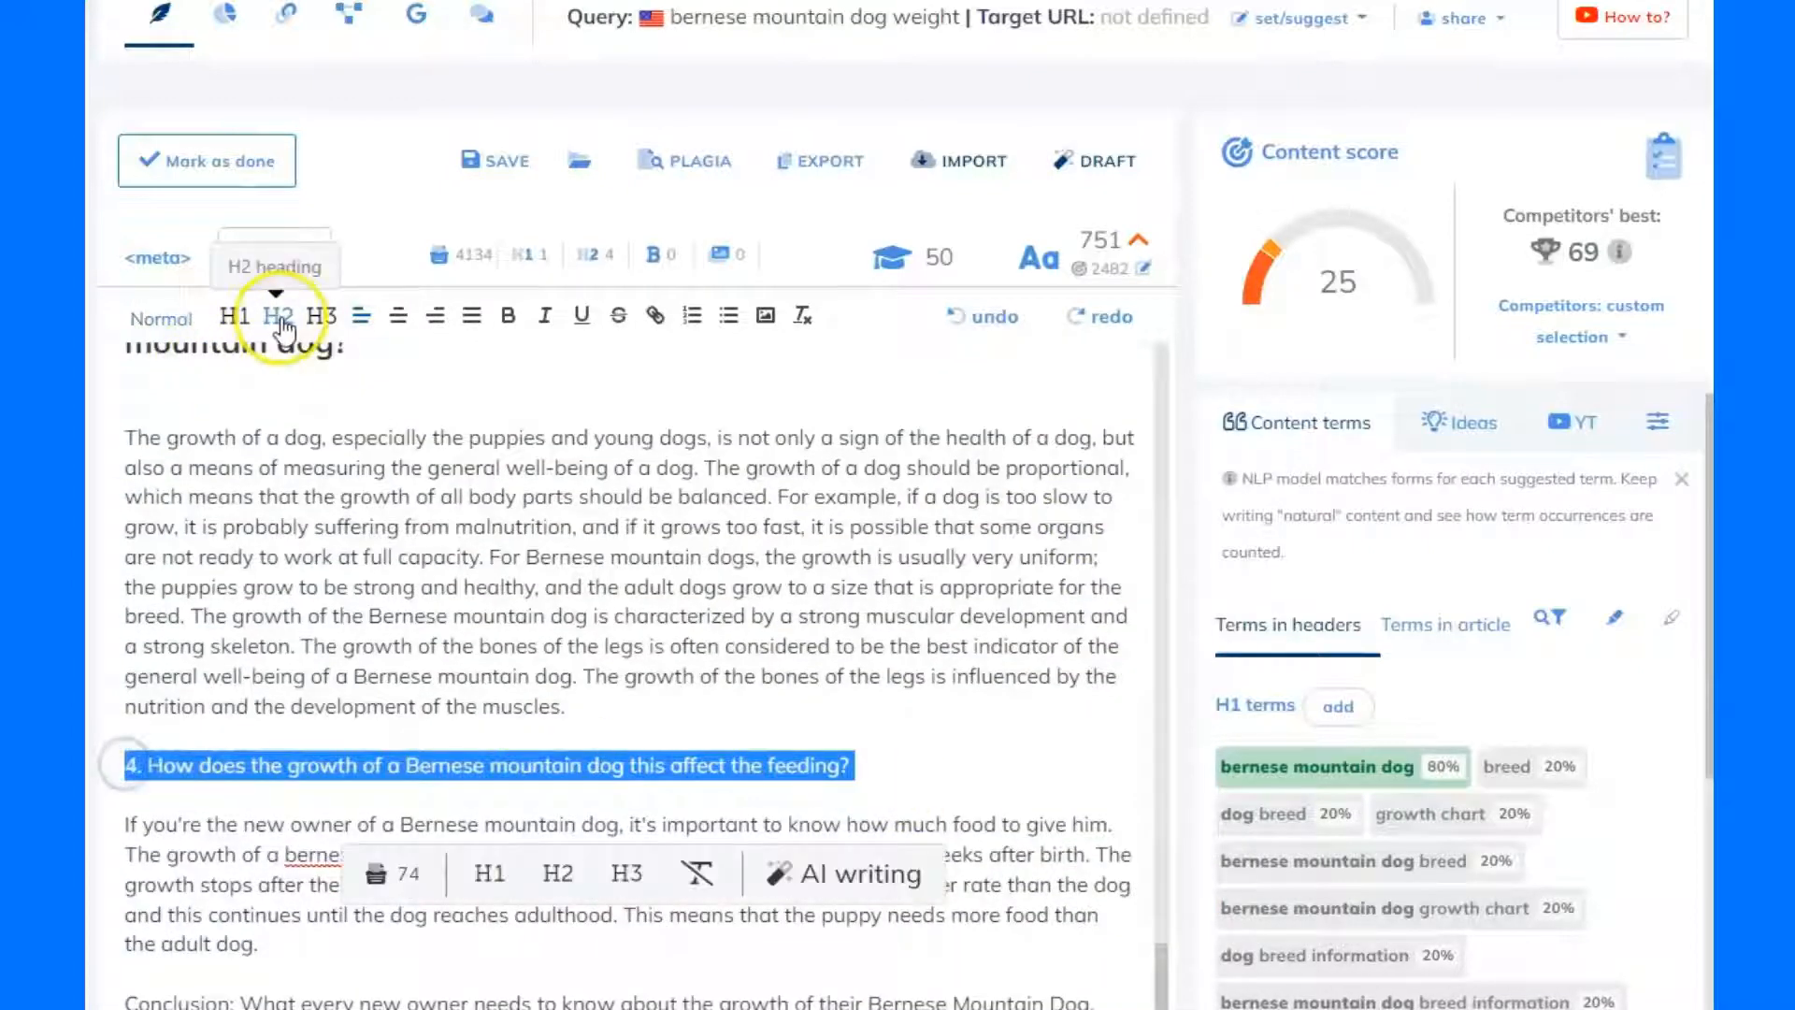
pyautogui.click(280, 315)
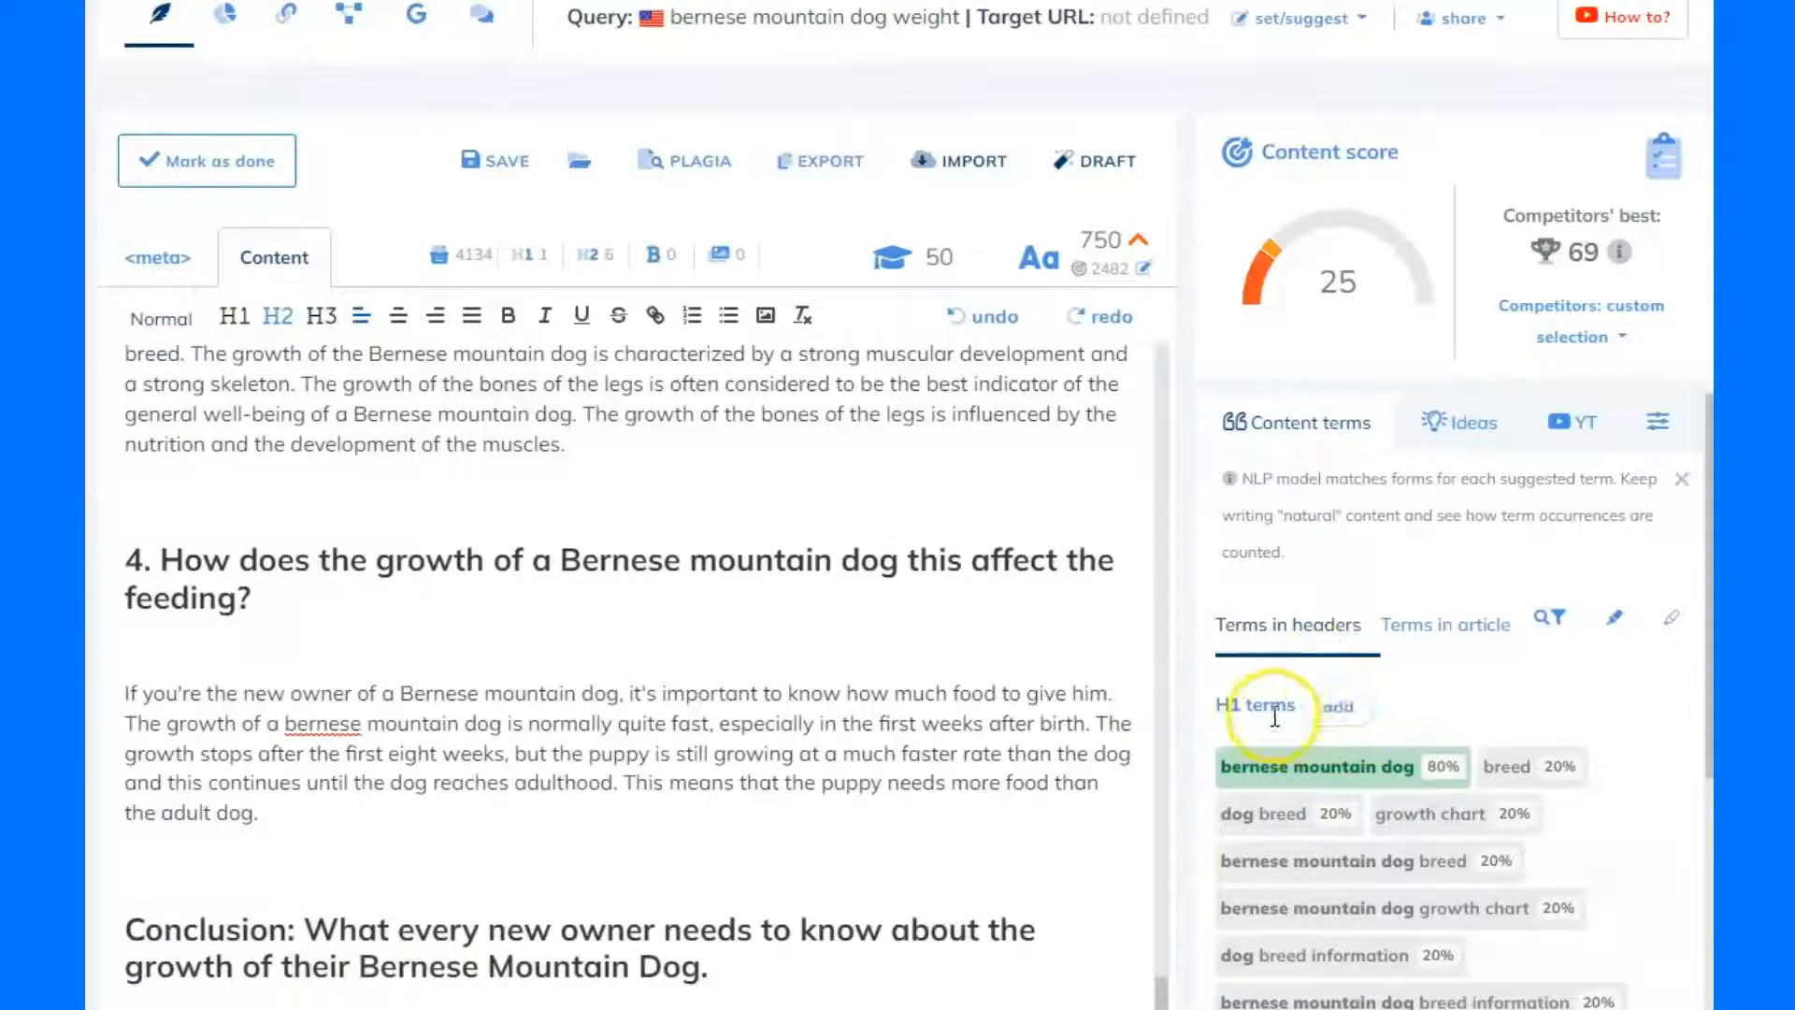
# - Consult the suggested H2 terms and add "breed" after "Bernese mountain dog" in the section 3 heading
pyautogui.click(1680, 619)
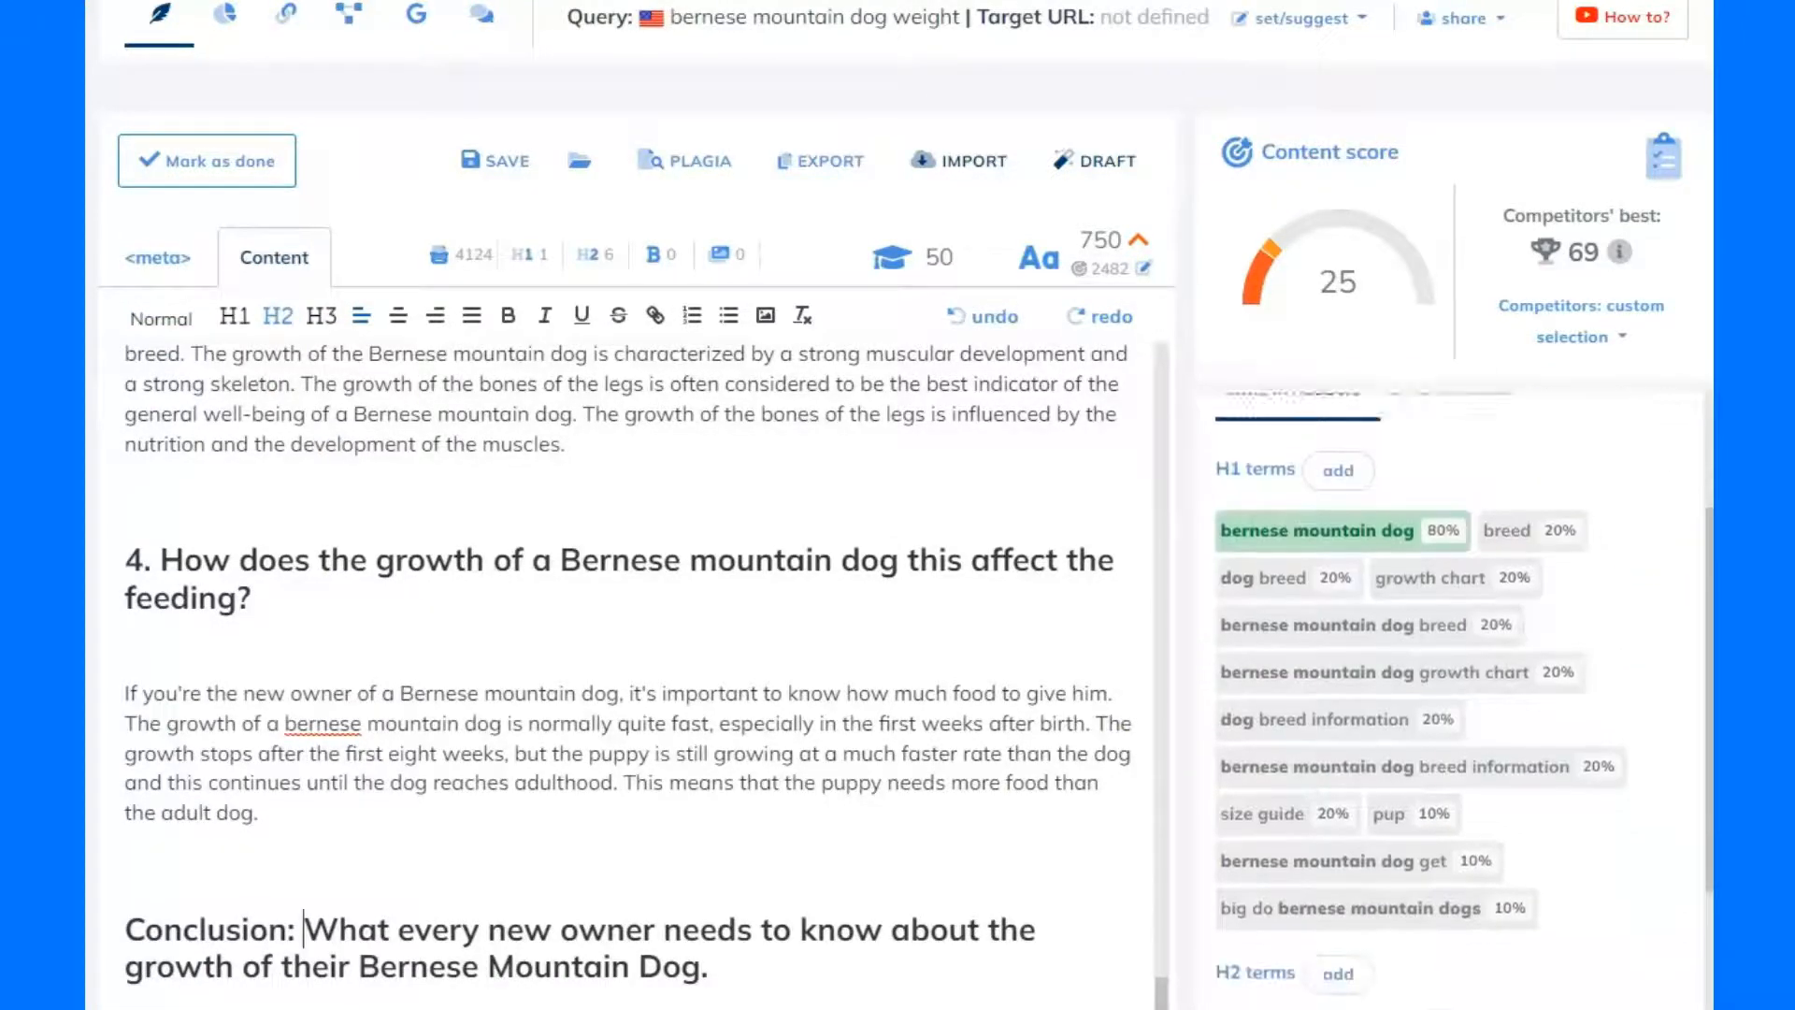
pyautogui.scroll(-5, 1464, 697)
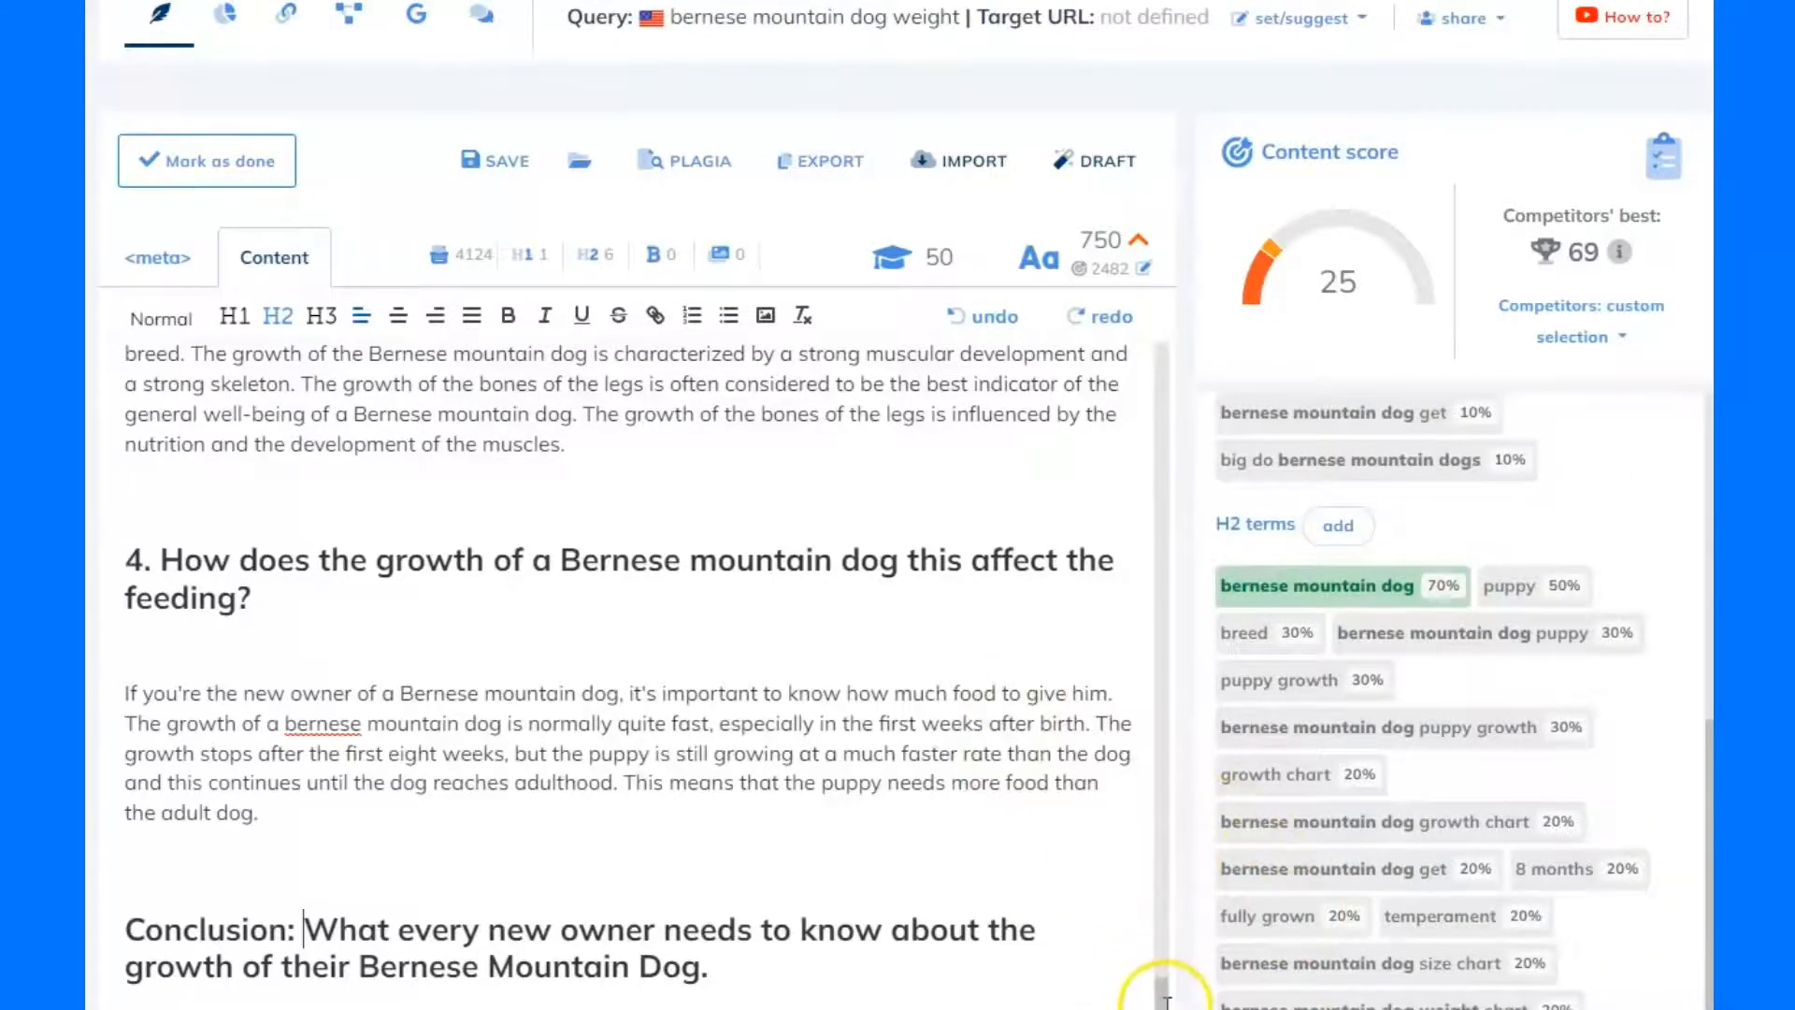
pyautogui.moveTo(1162, 974); pyautogui.dragTo(1202, 757)
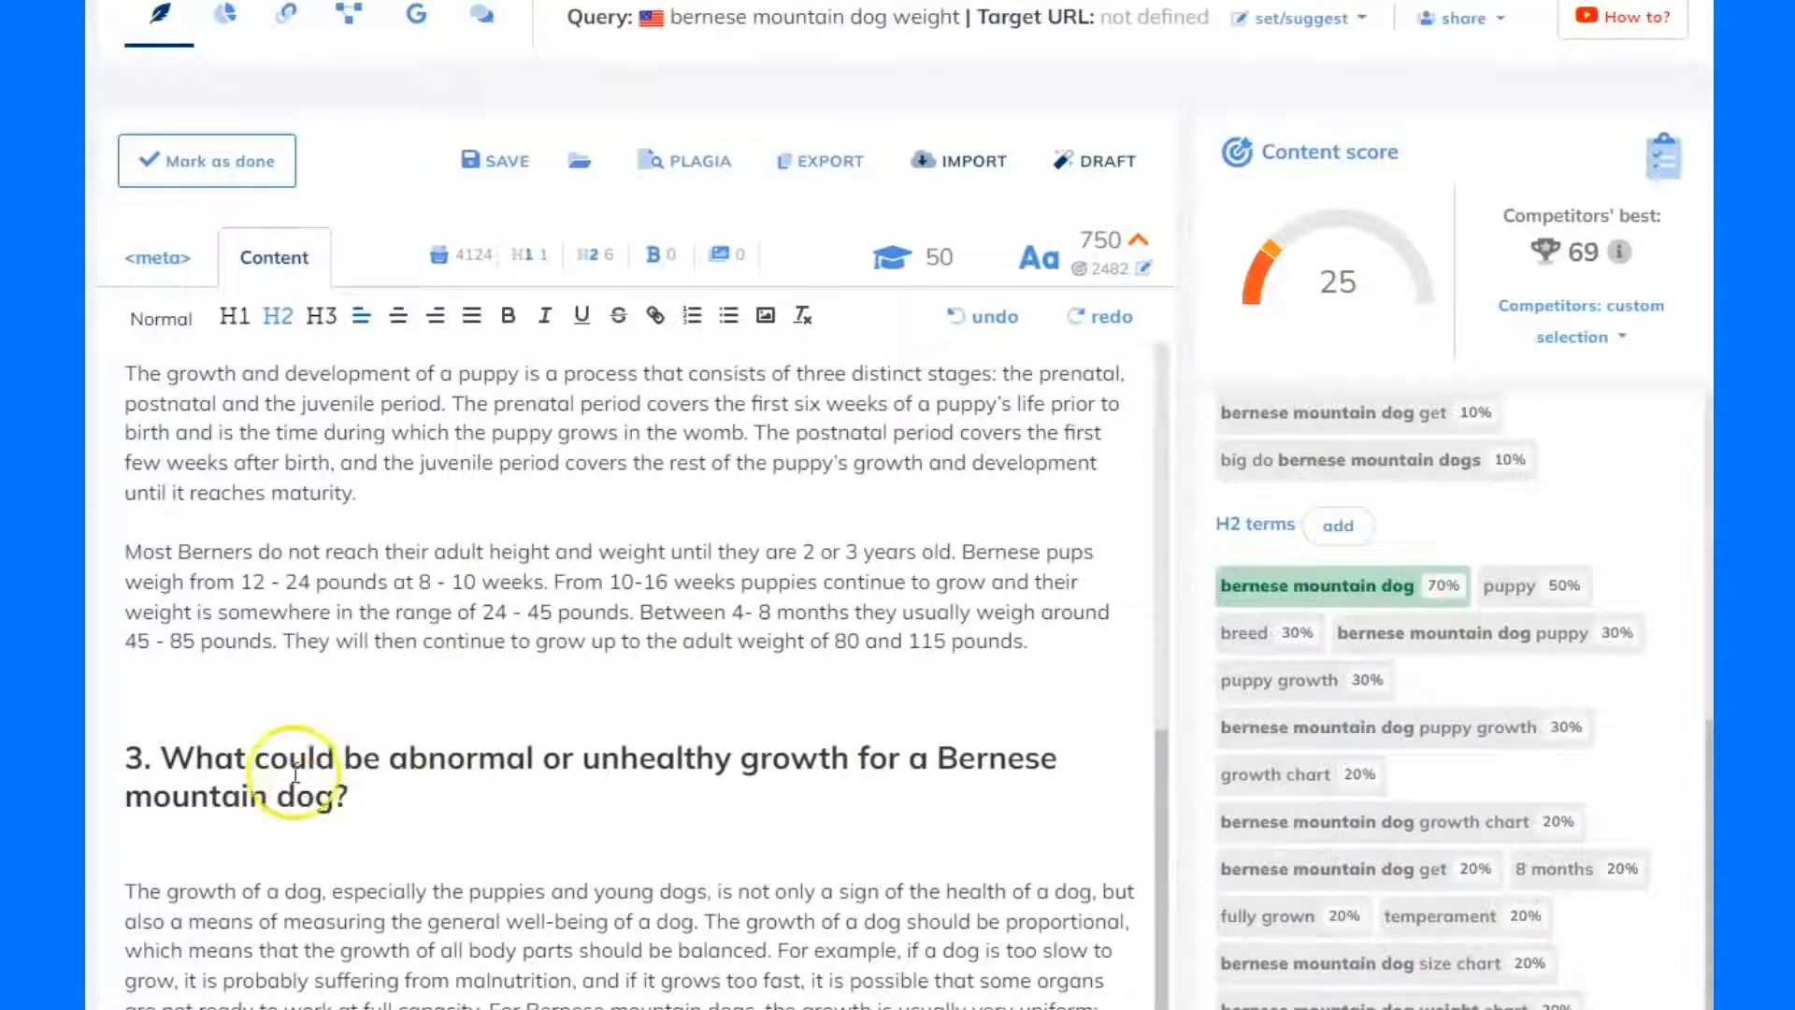
pyautogui.scroll(-2, 1458, 700)
pyautogui.scroll(3, 1458, 700)
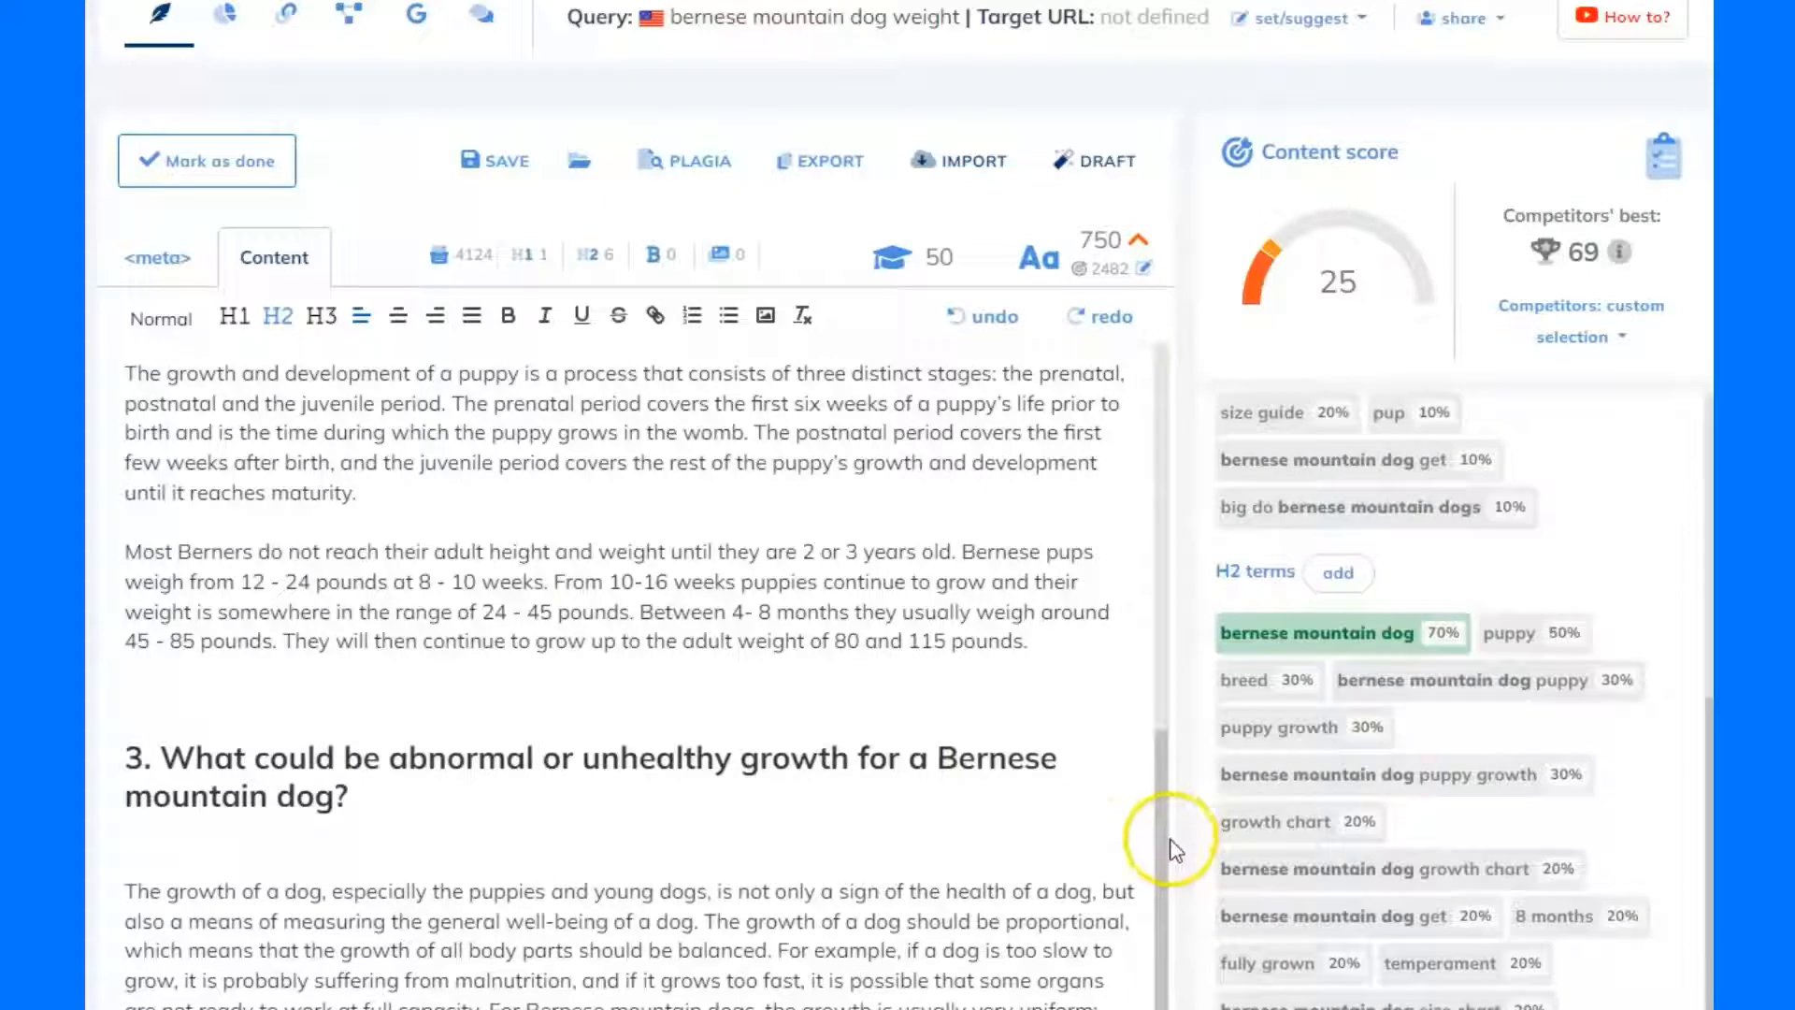
pyautogui.click(333, 796)
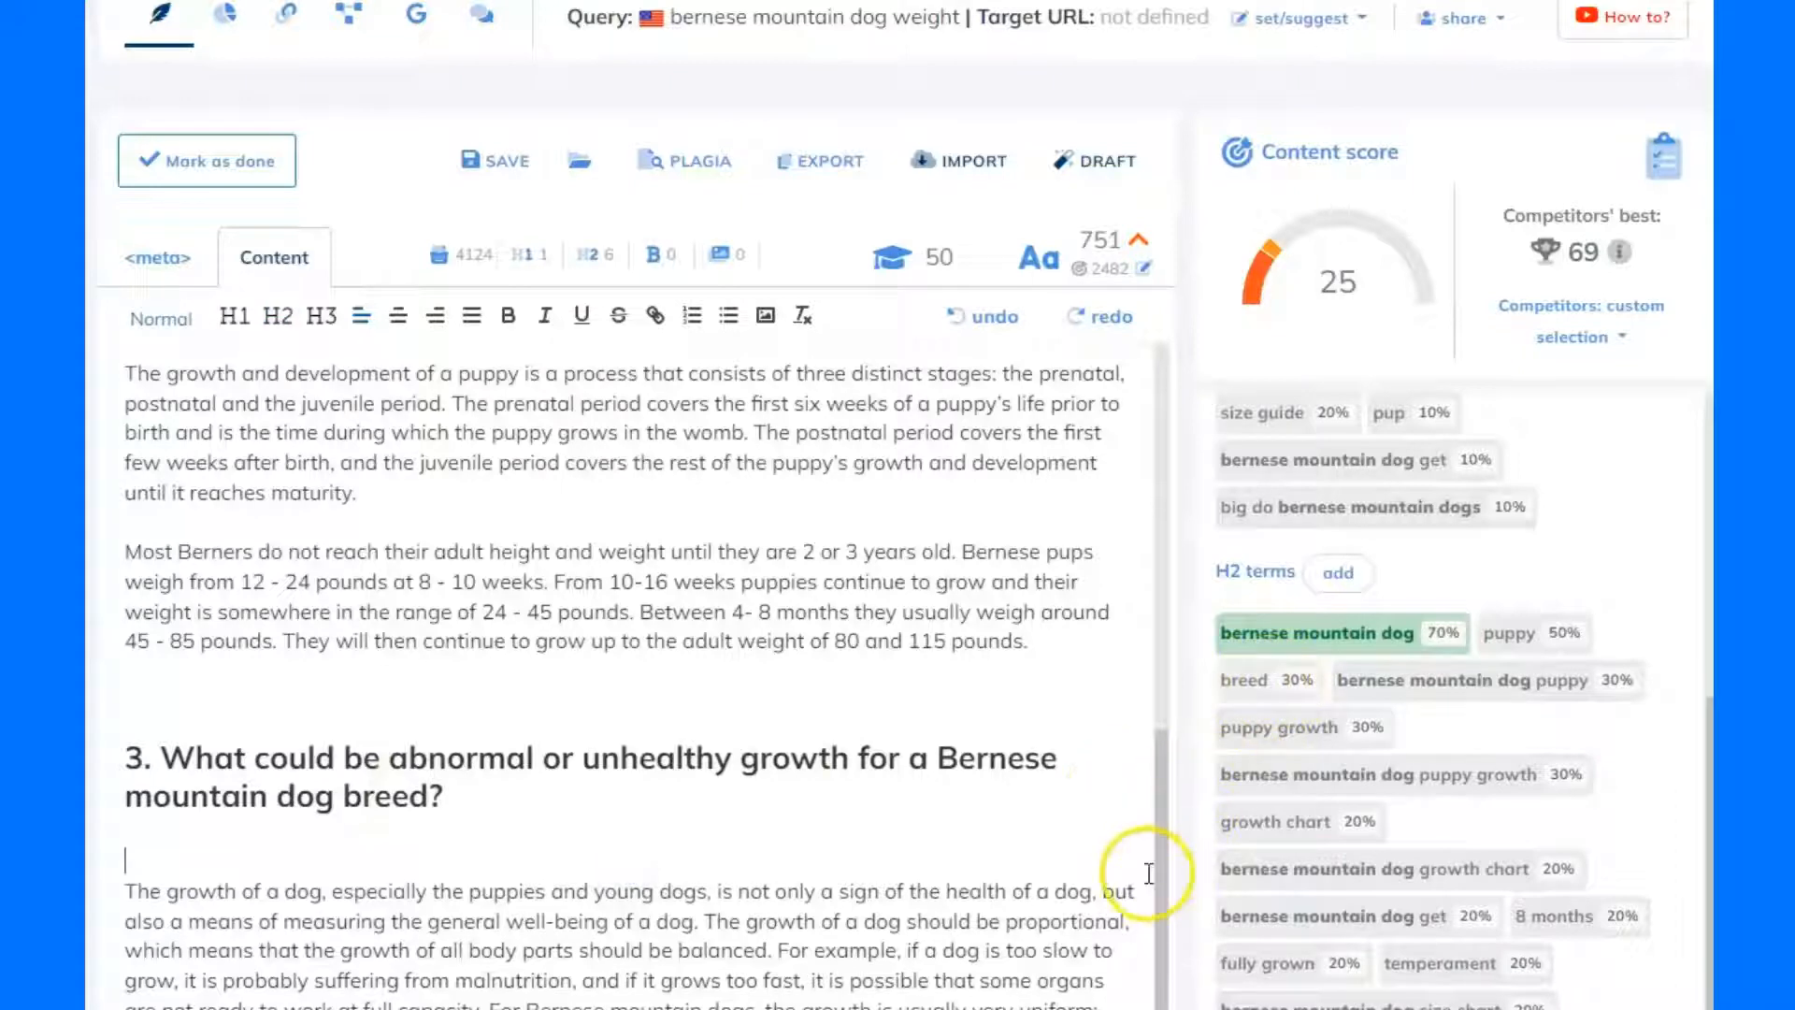
# - Replace "their" in the section 2 heading with "Bernese Mountain Dog puppy"
pyautogui.moveTo(1162, 871); pyautogui.dragTo(1169, 677)
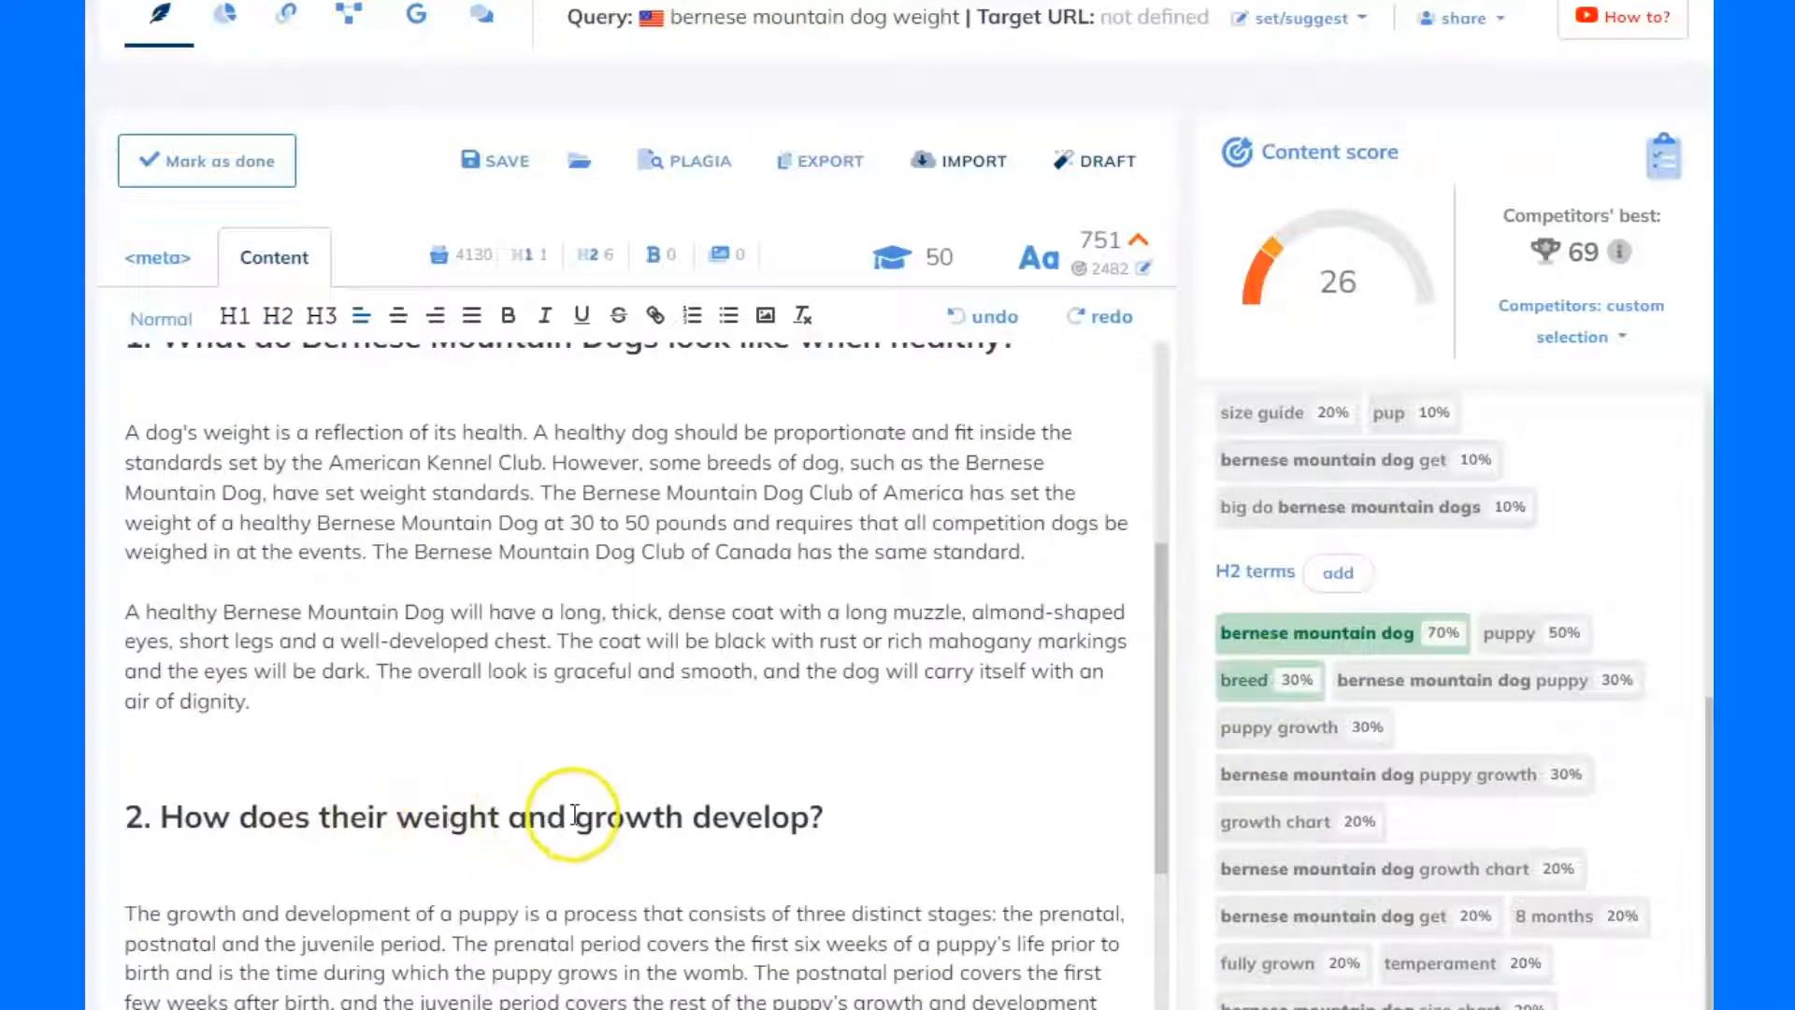
pyautogui.doubleClick(364, 819)
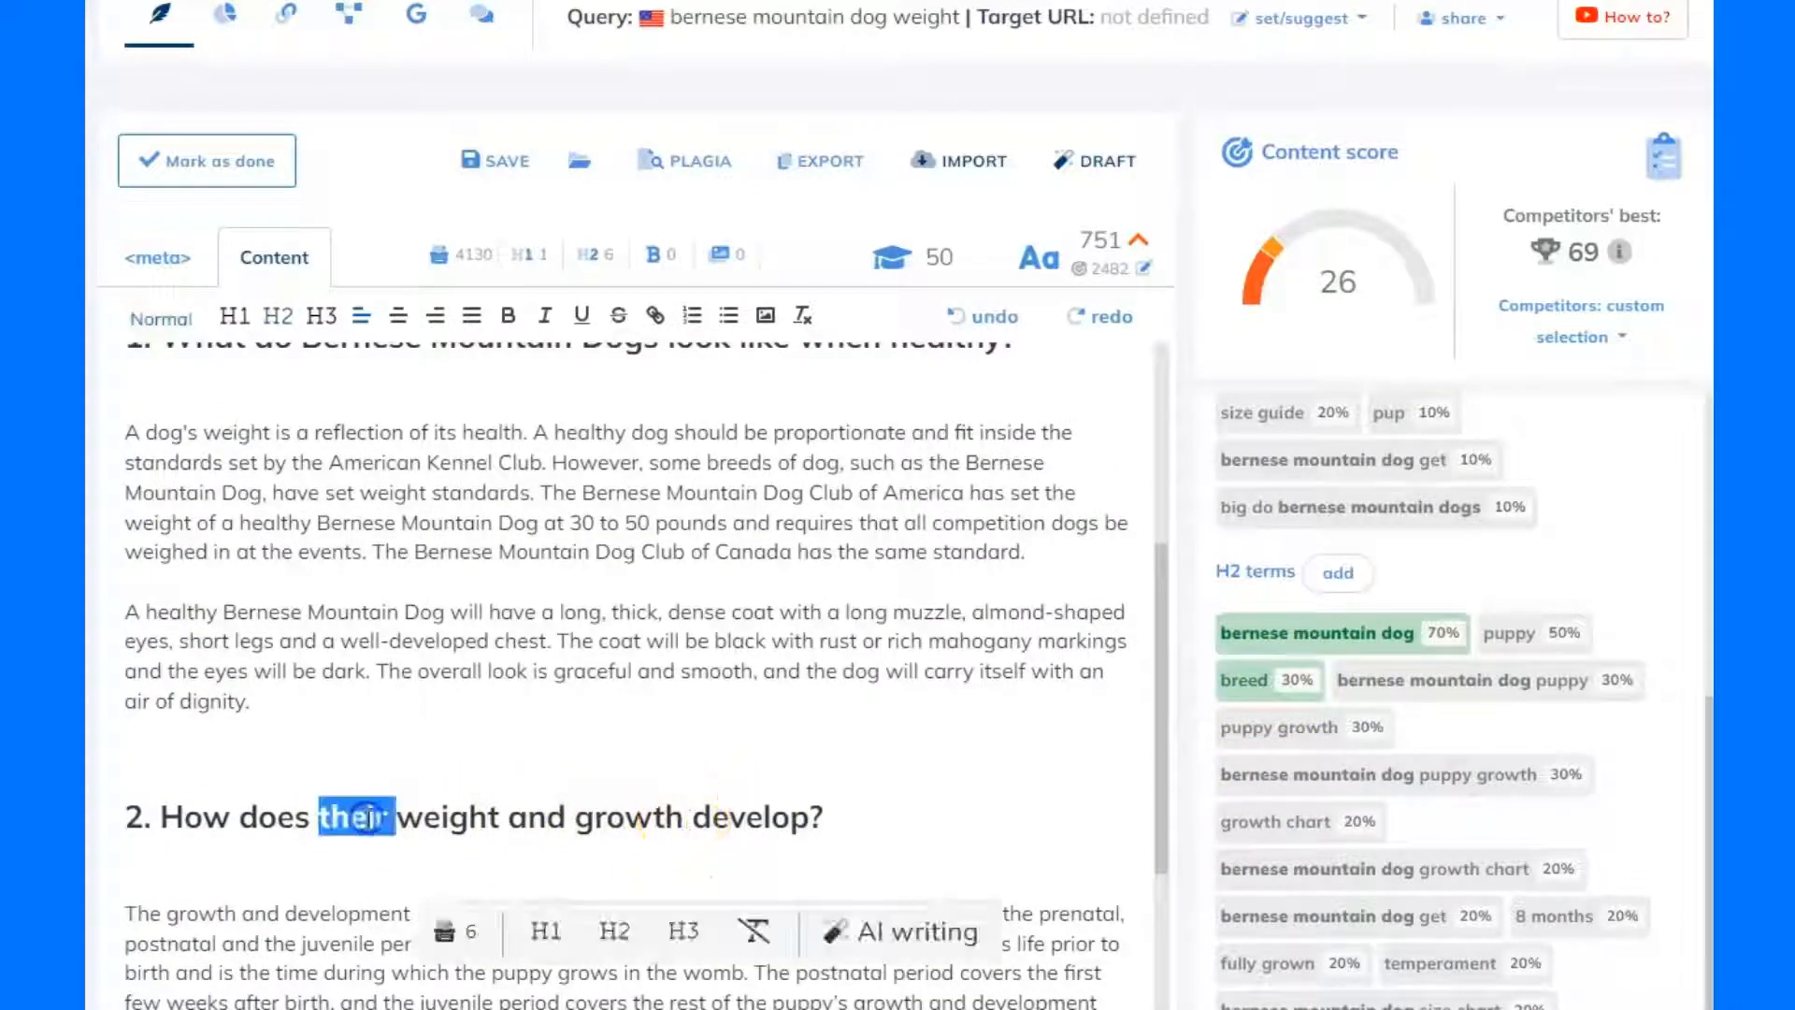
pyautogui.write('Bernese Mountain Dog')
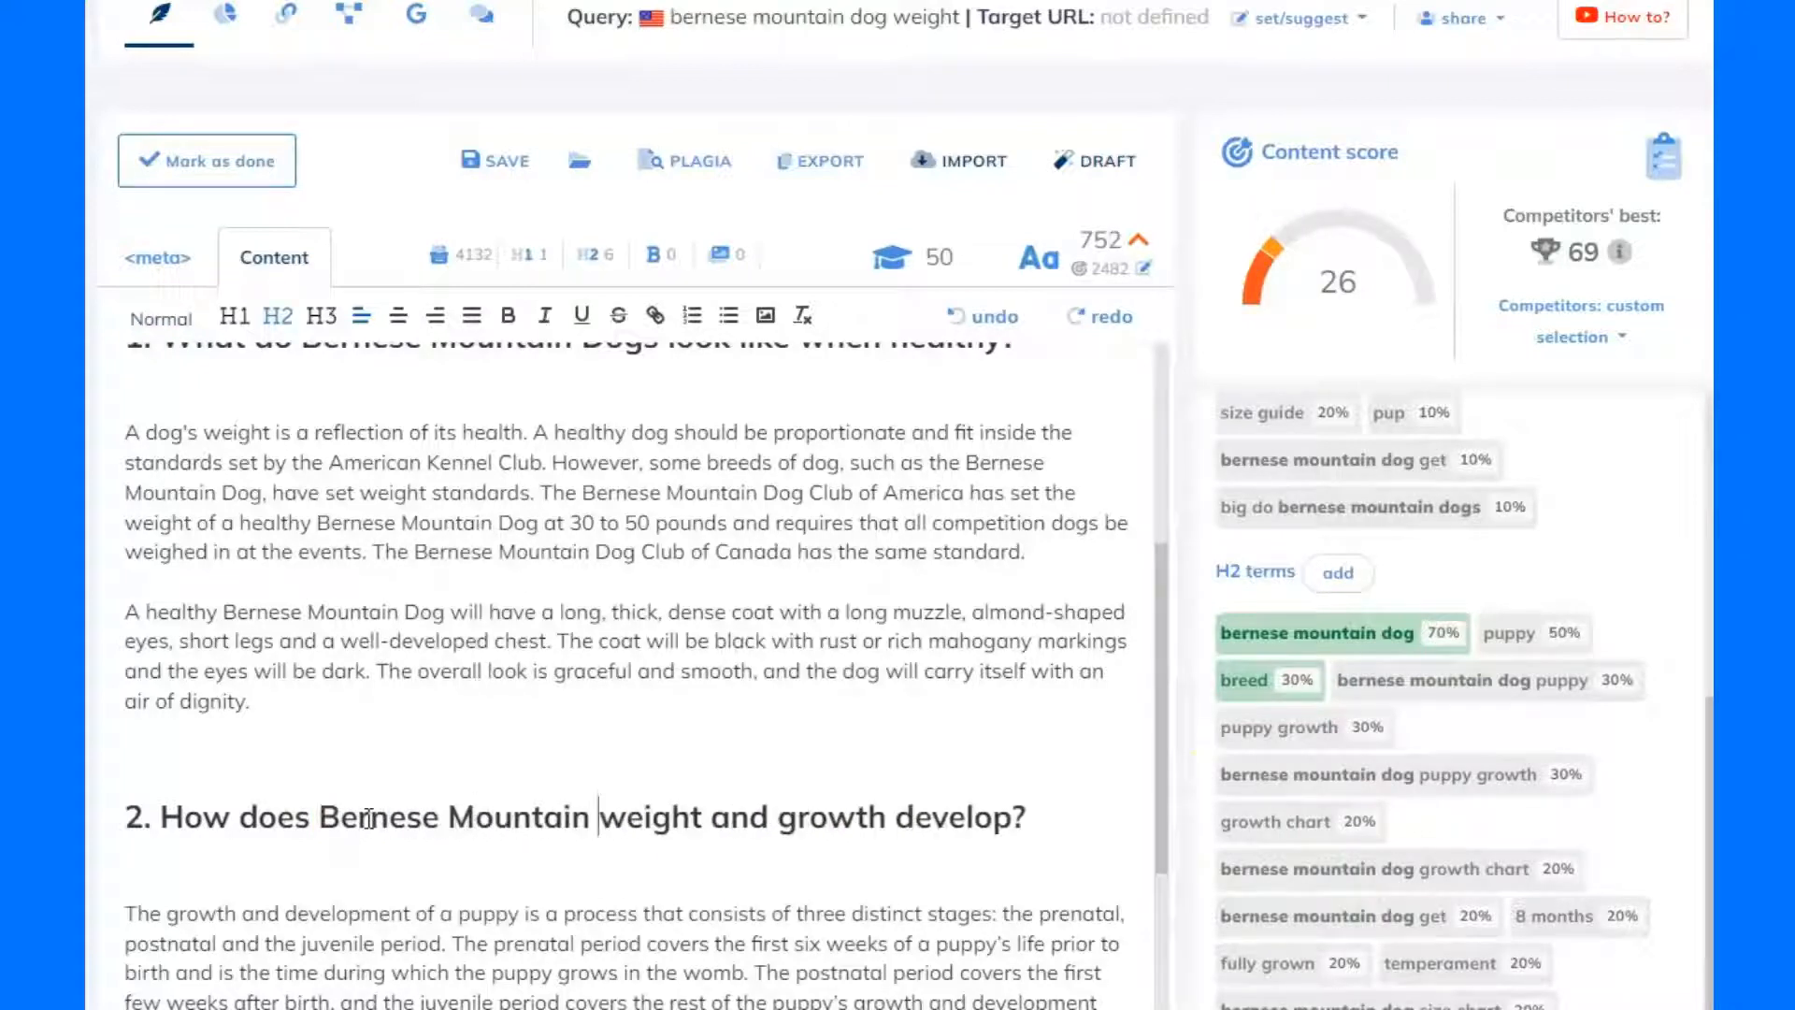
pyautogui.write(' puppy')
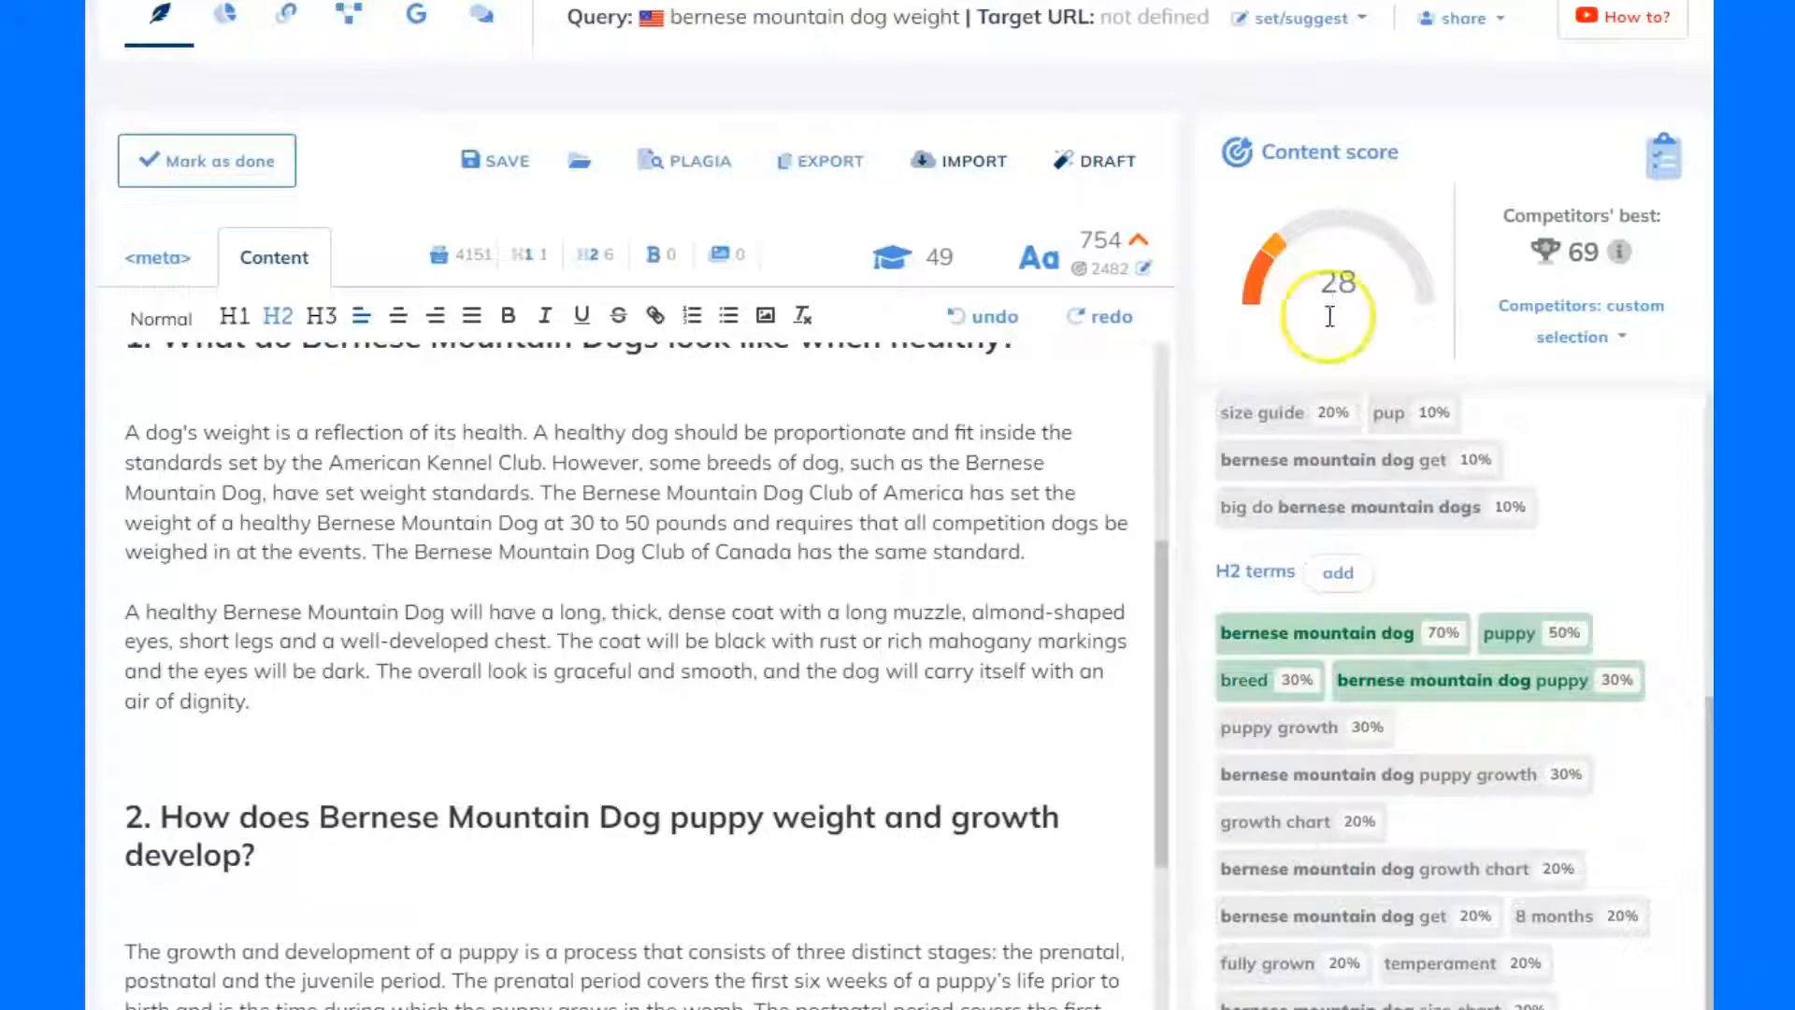
pyautogui.scroll(-1, 1336, 646)
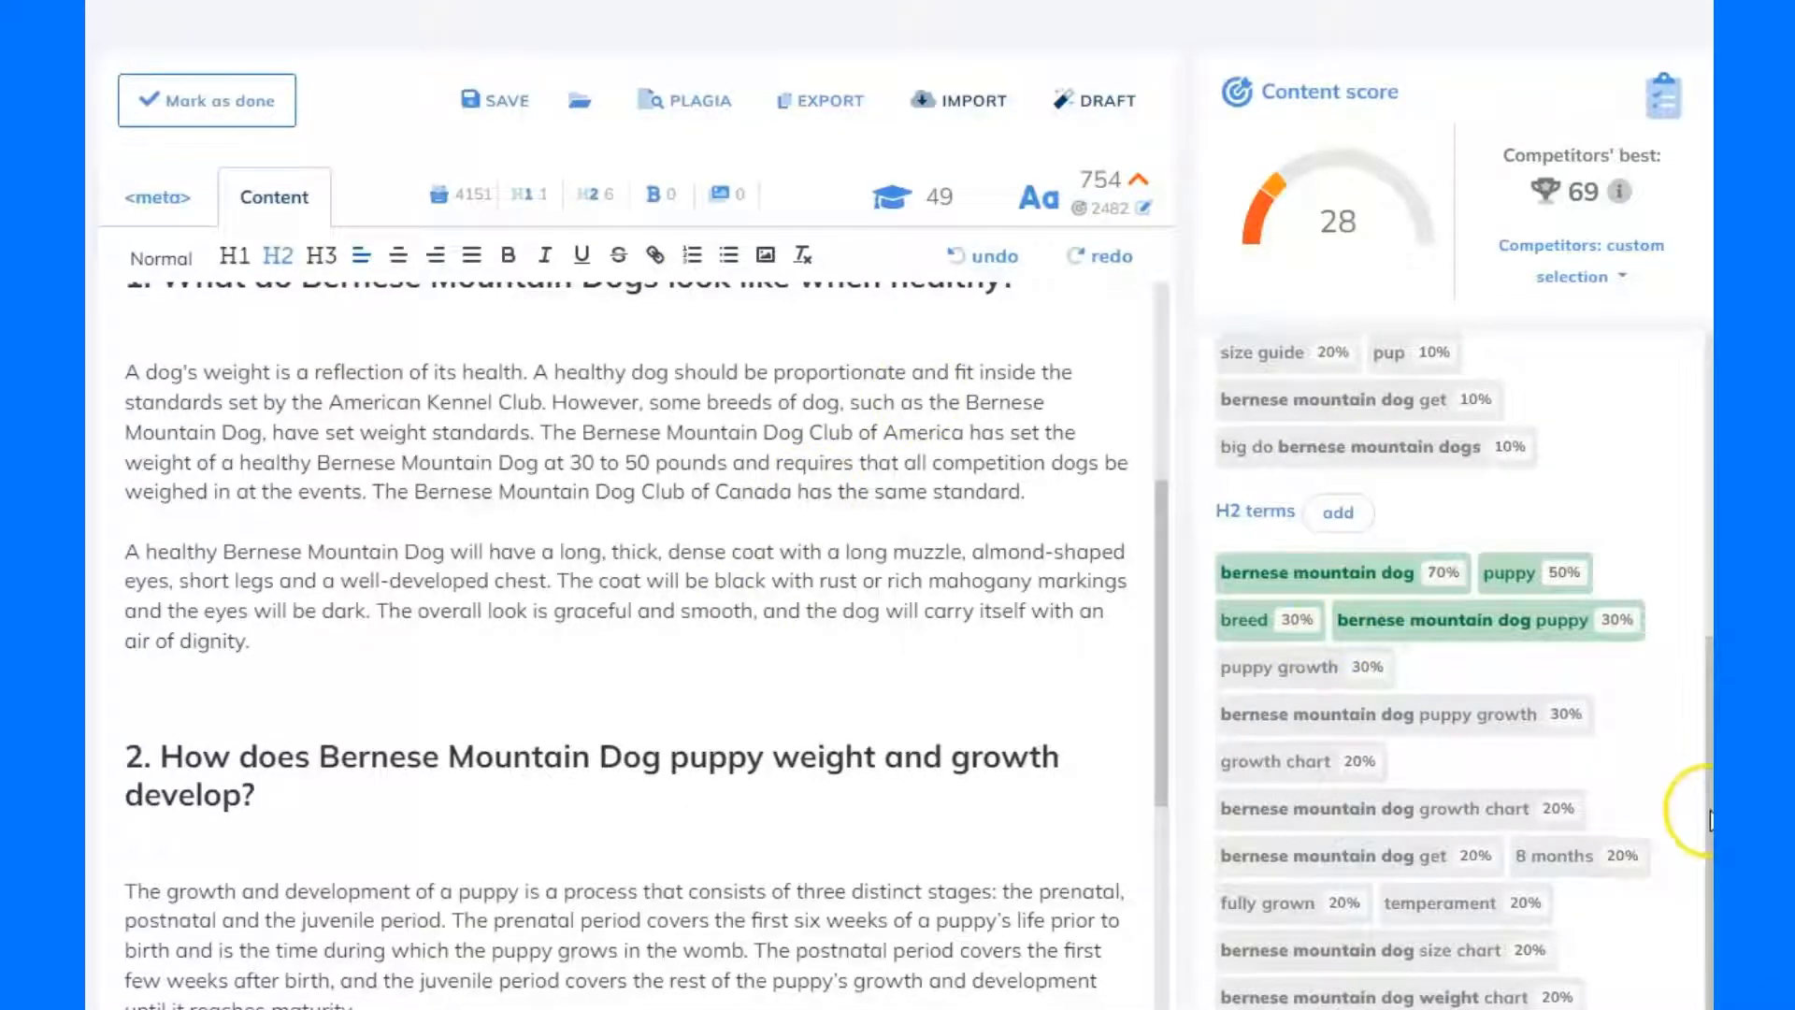
pyautogui.moveTo(1711, 821); pyautogui.dragTo(1676, 446)
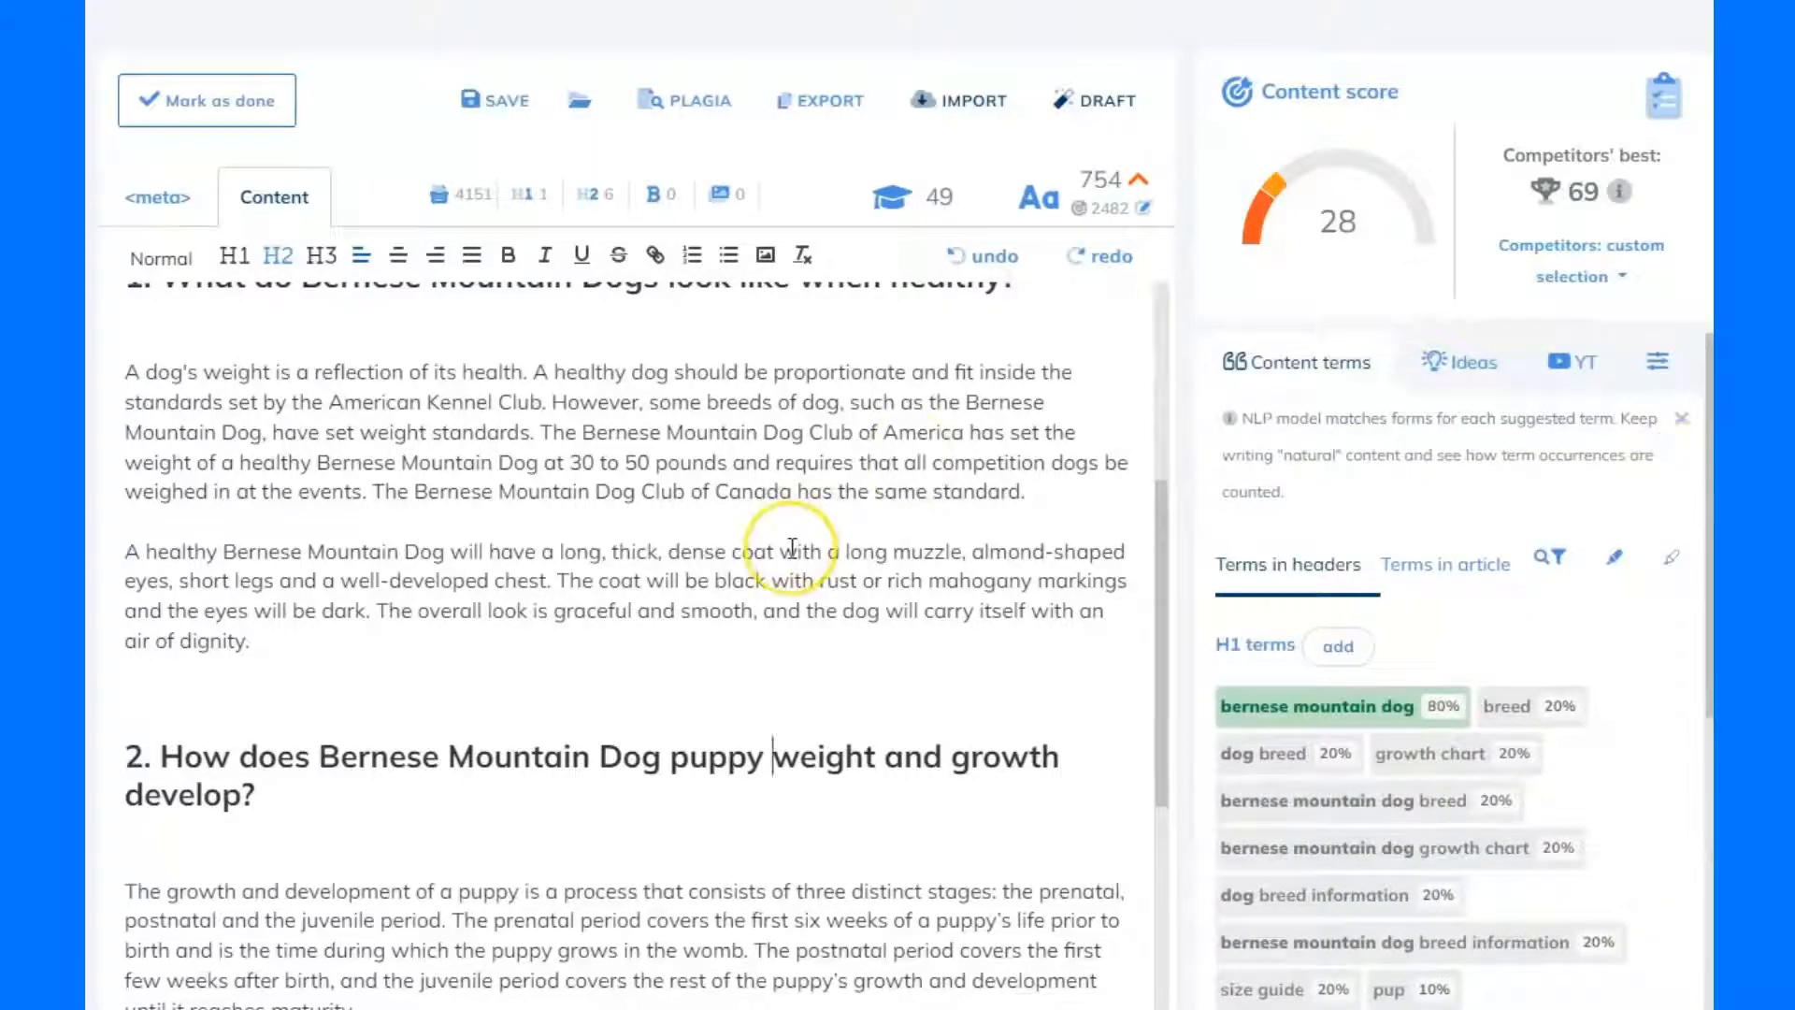
pyautogui.moveTo(790, 547); pyautogui.dragTo(1170, 441)
pyautogui.click(861, 542)
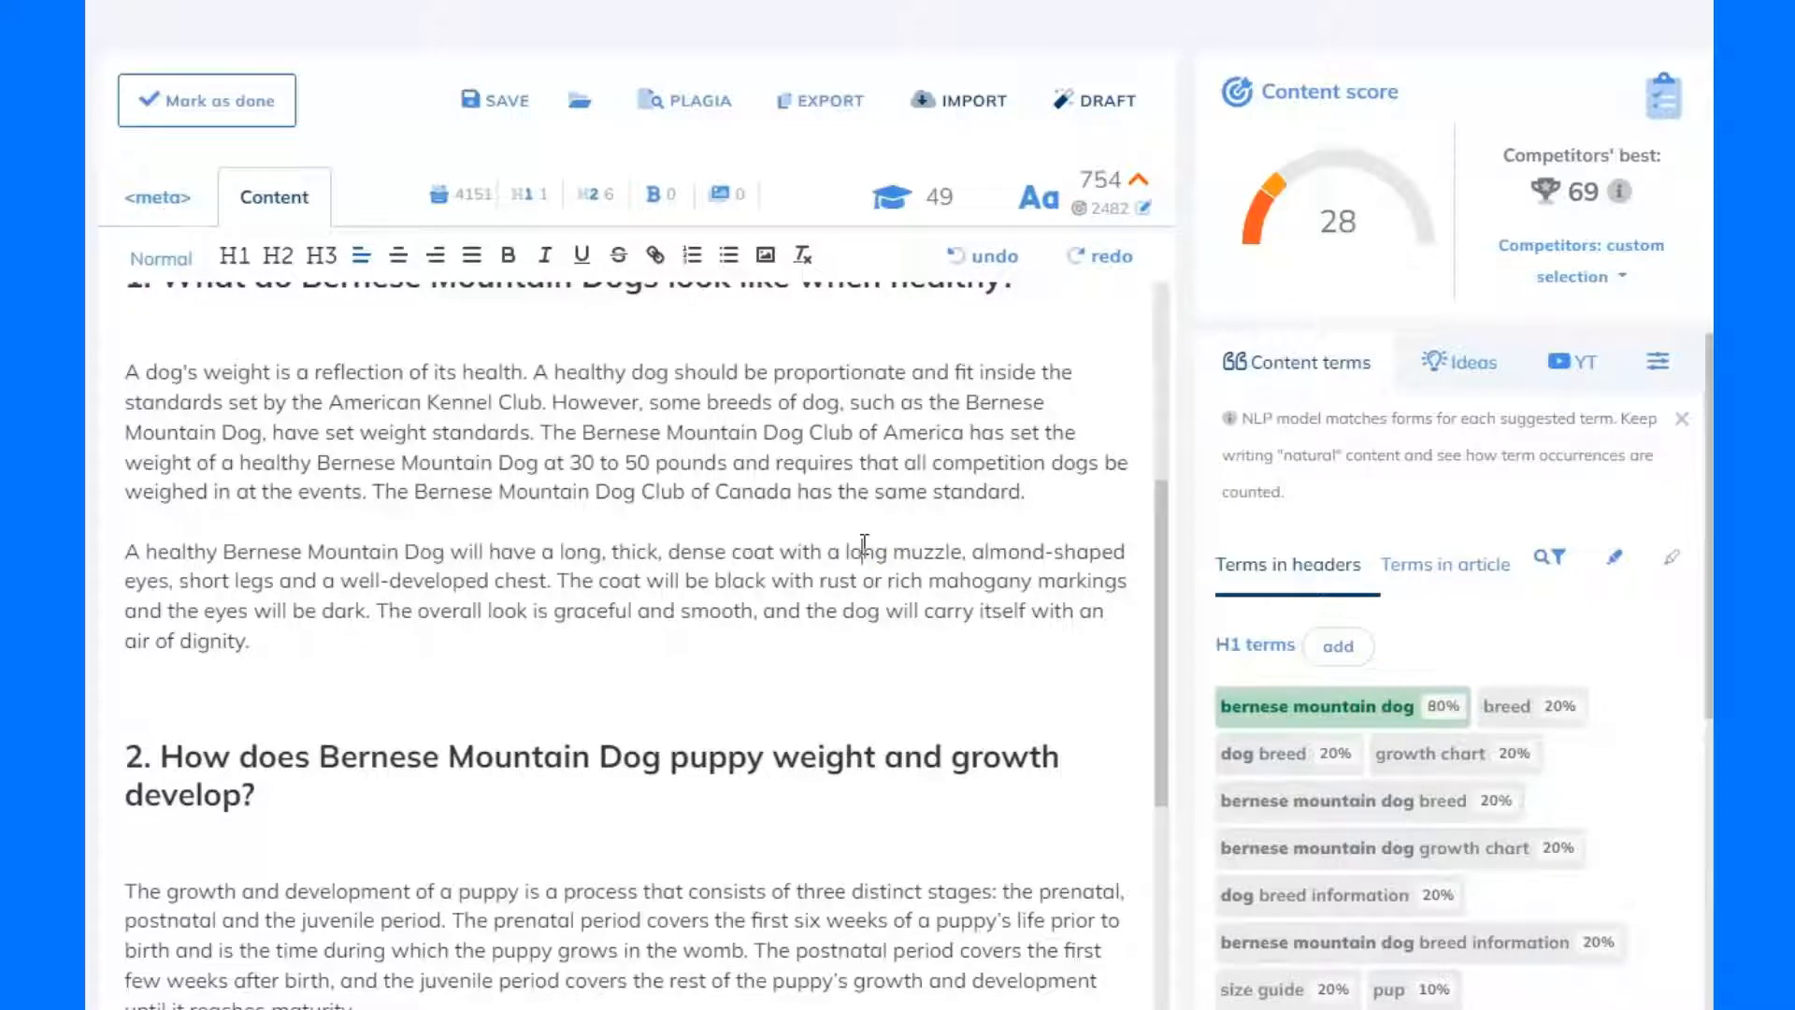
pyautogui.click(881, 507)
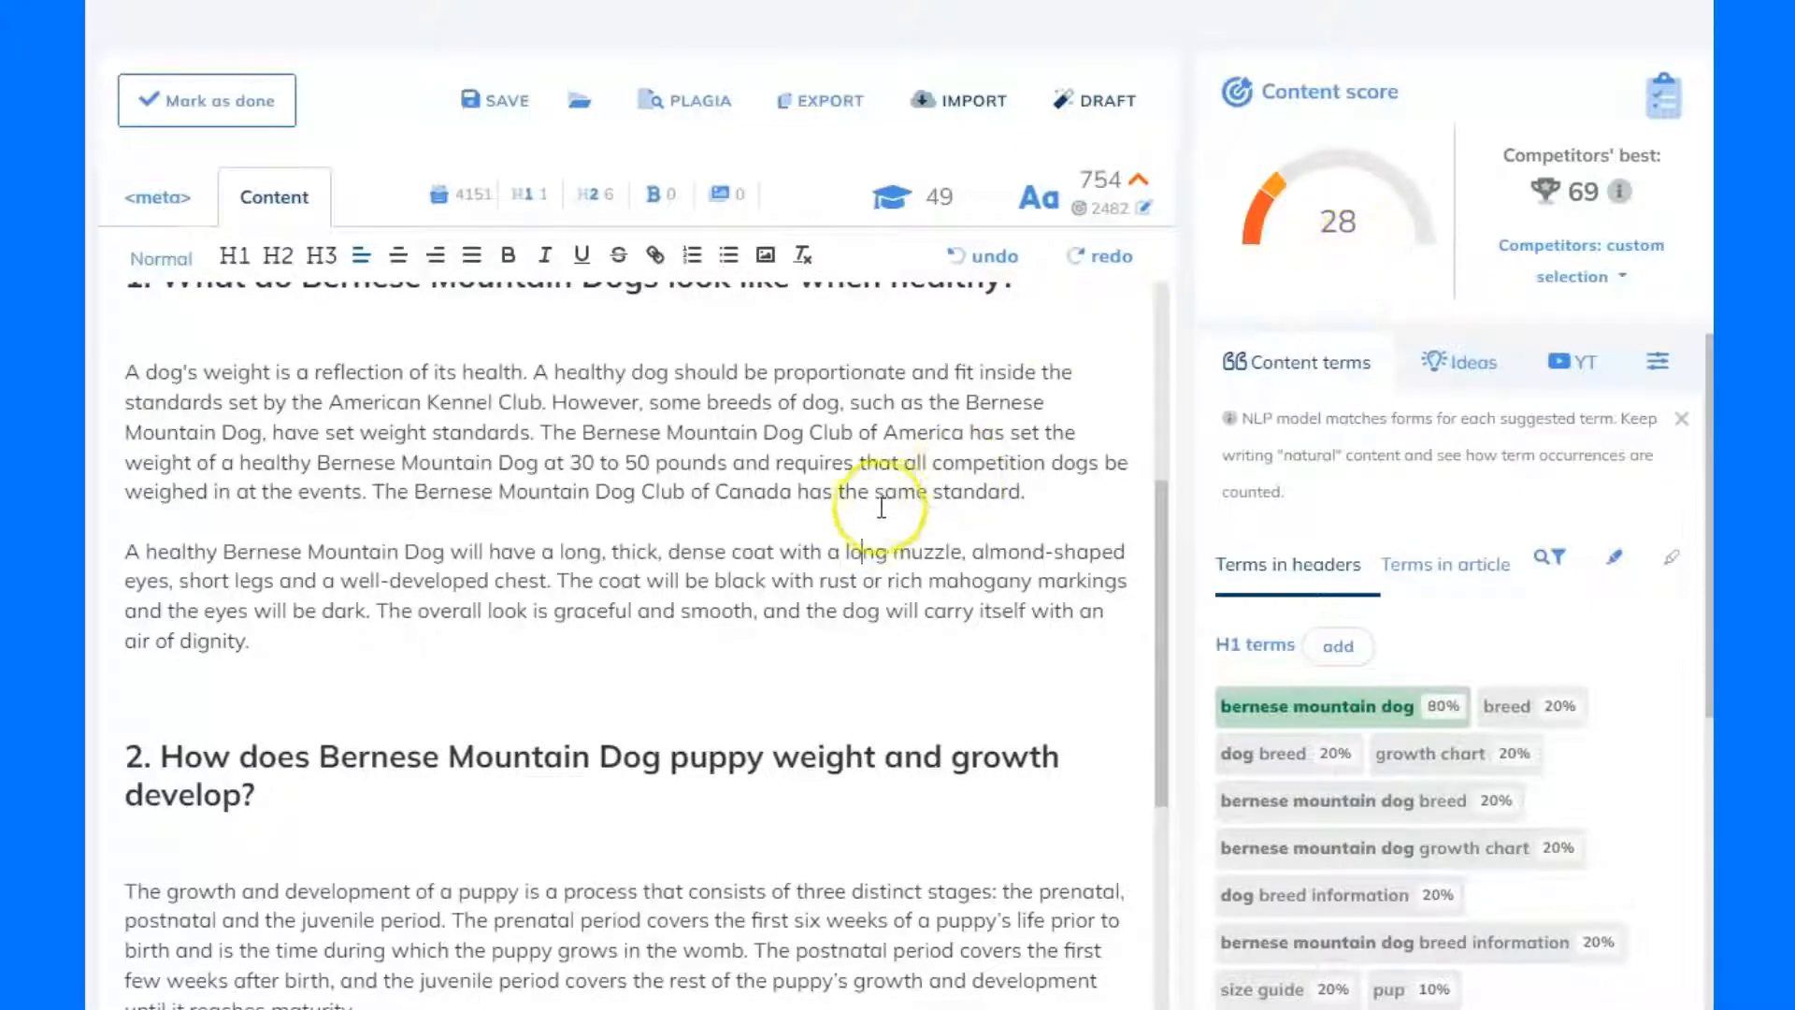